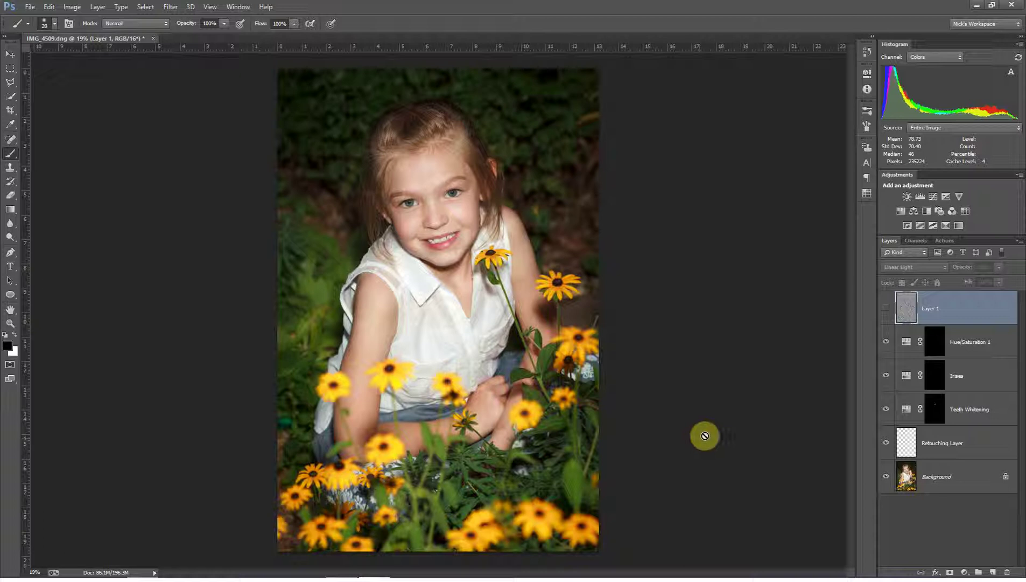
# - Show Layer 1 and split its dark This Layer slider in Blend If to 0 / 214
pyautogui.click(884, 310)
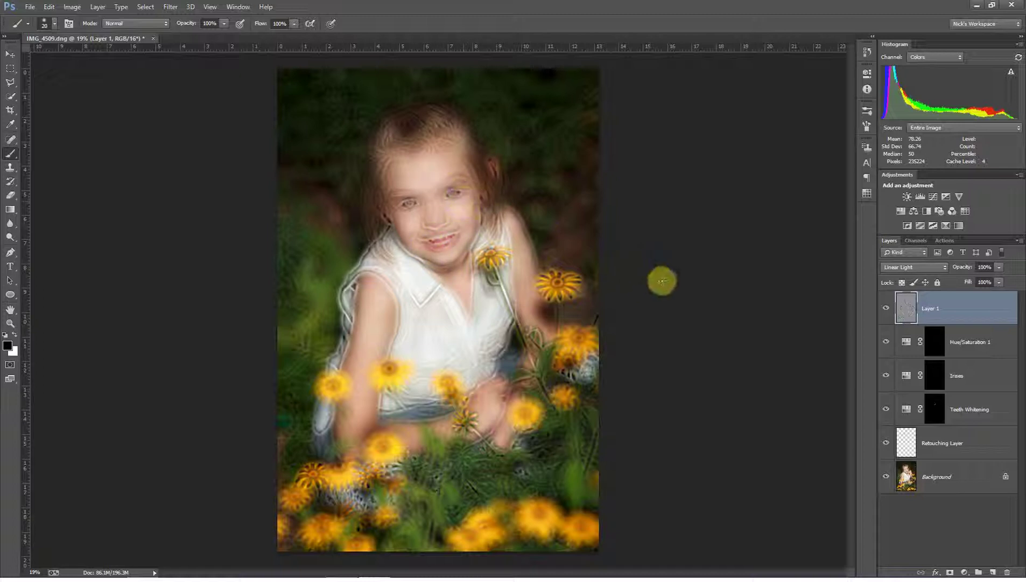
pyautogui.doubleClick(906, 310)
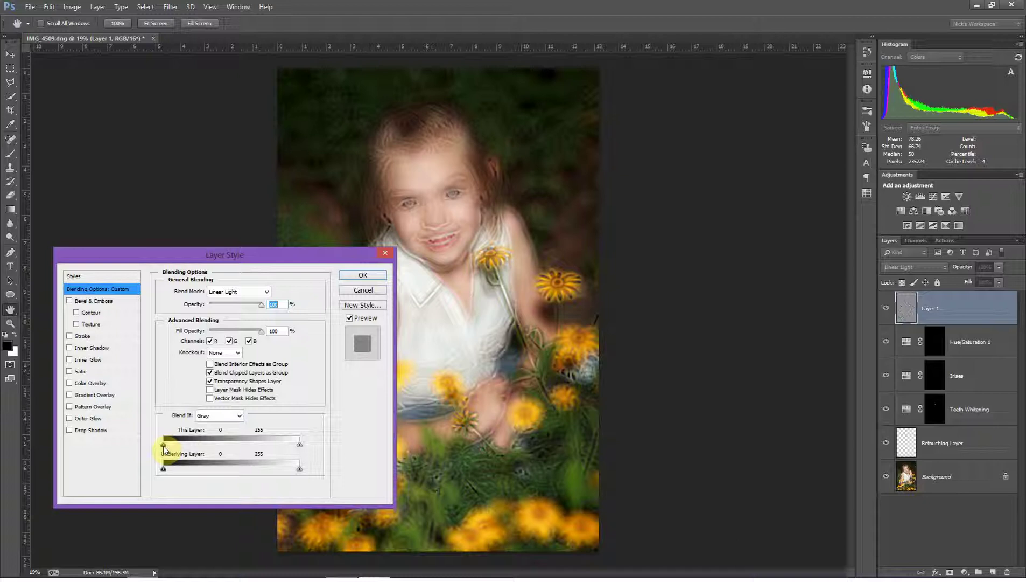
pyautogui.press('alt')
pyautogui.moveTo(165, 443); pyautogui.dragTo(278, 444)
pyautogui.click(357, 274)
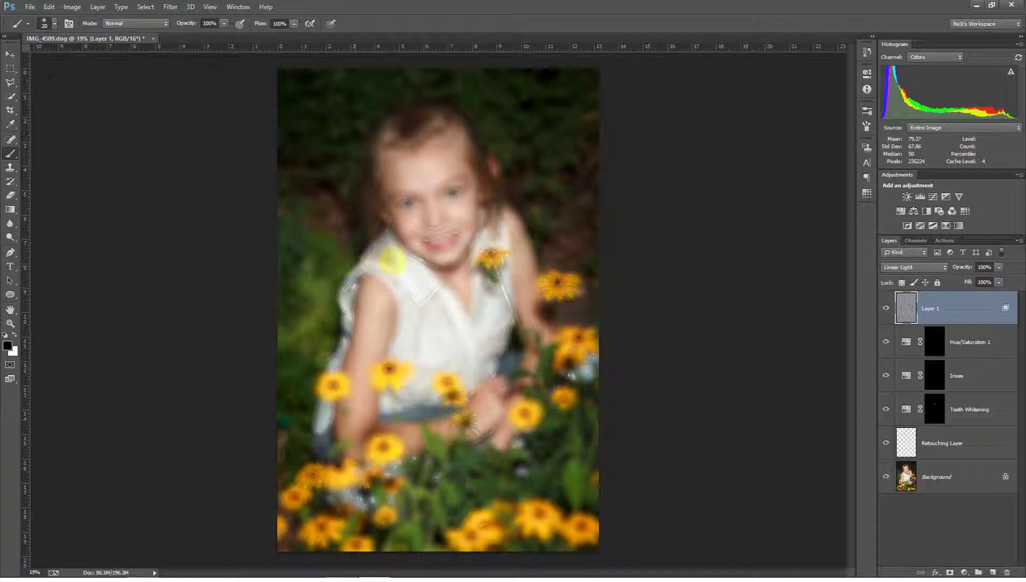
# - Reset Layer 1's dark This Layer slider in Blend If to 0
pyautogui.click(906, 308)
pyautogui.doubleClick(905, 308)
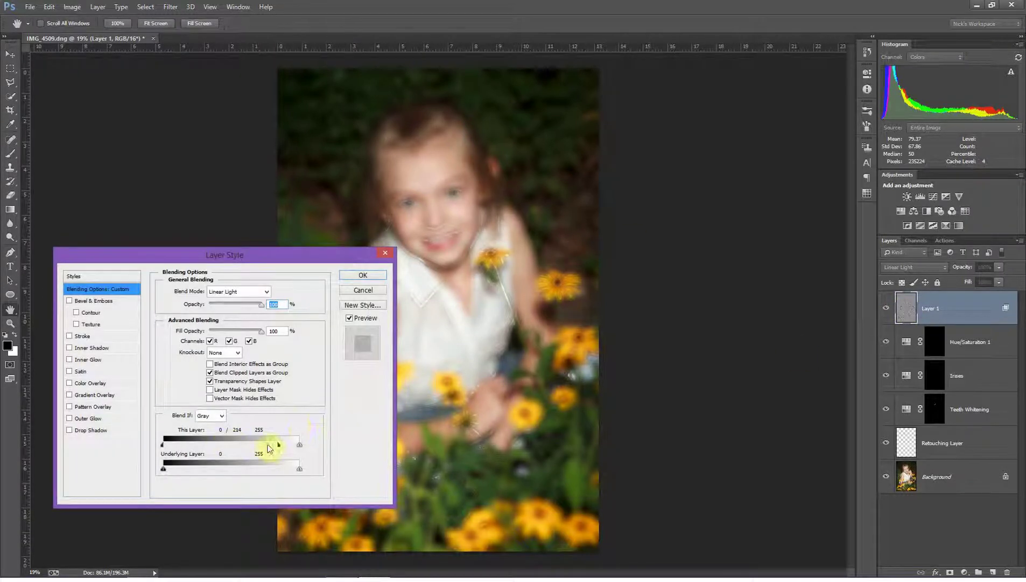
pyautogui.moveTo(279, 444); pyautogui.dragTo(161, 448)
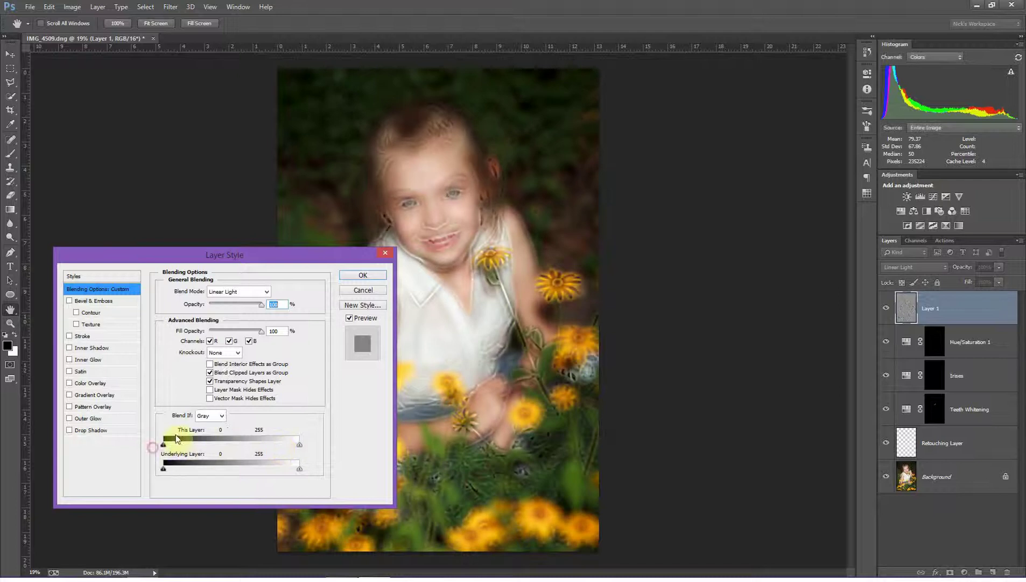
pyautogui.click(363, 275)
pyautogui.press('b')
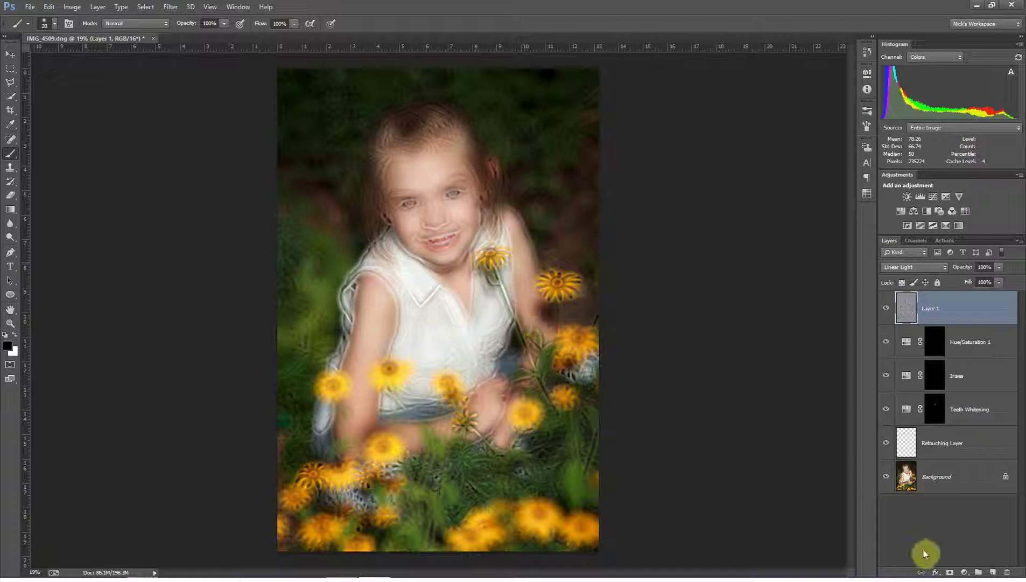
# - Add a black mask to Layer 1 and paint white on it with the Brush over the skin around the mouth and chin
pyautogui.keyDown('alt'); pyautogui.click(949, 572); pyautogui.keyUp('alt')
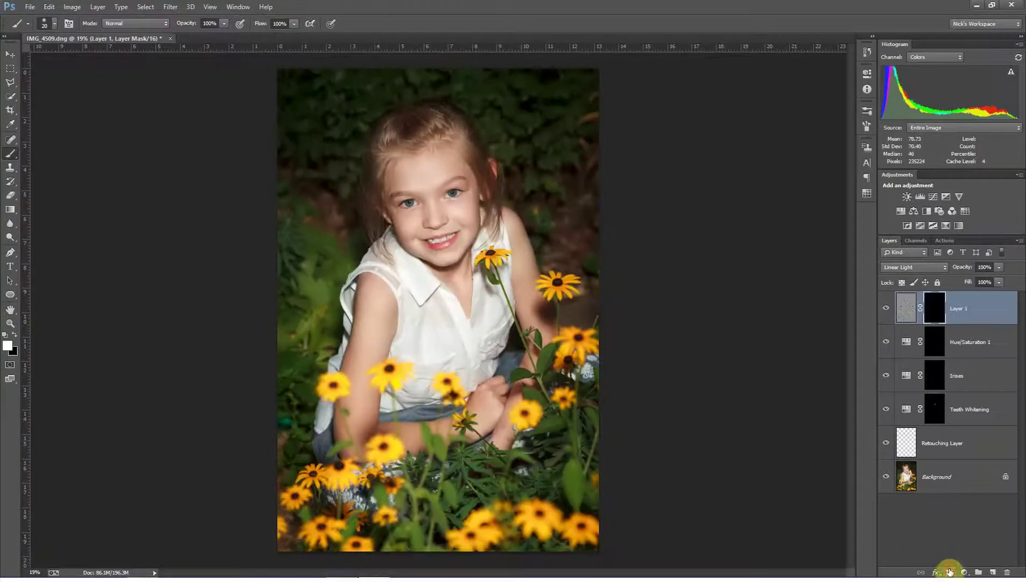
pyautogui.click(439, 271)
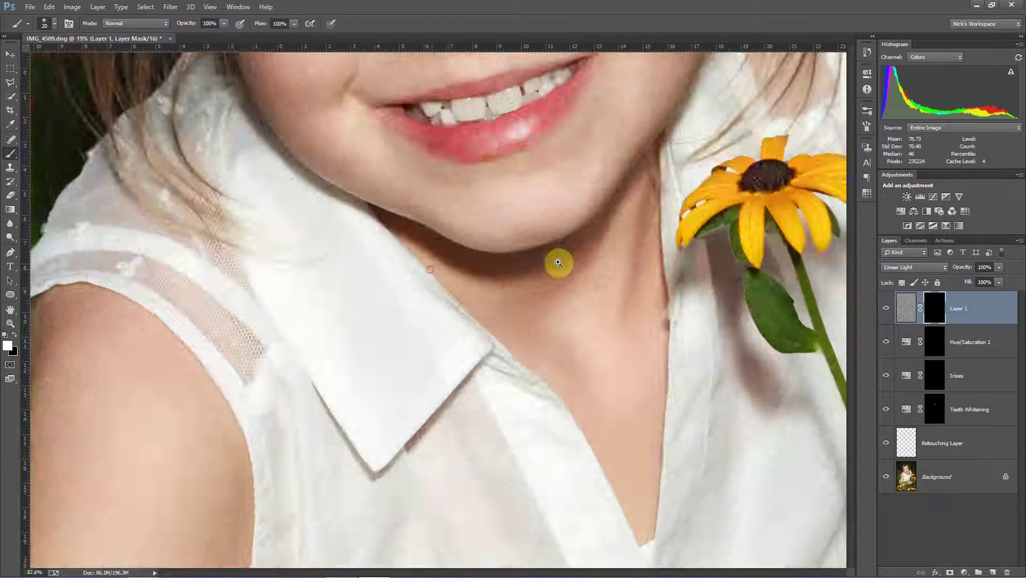
pyautogui.moveTo(530, 279); pyautogui.dragTo(480, 259)
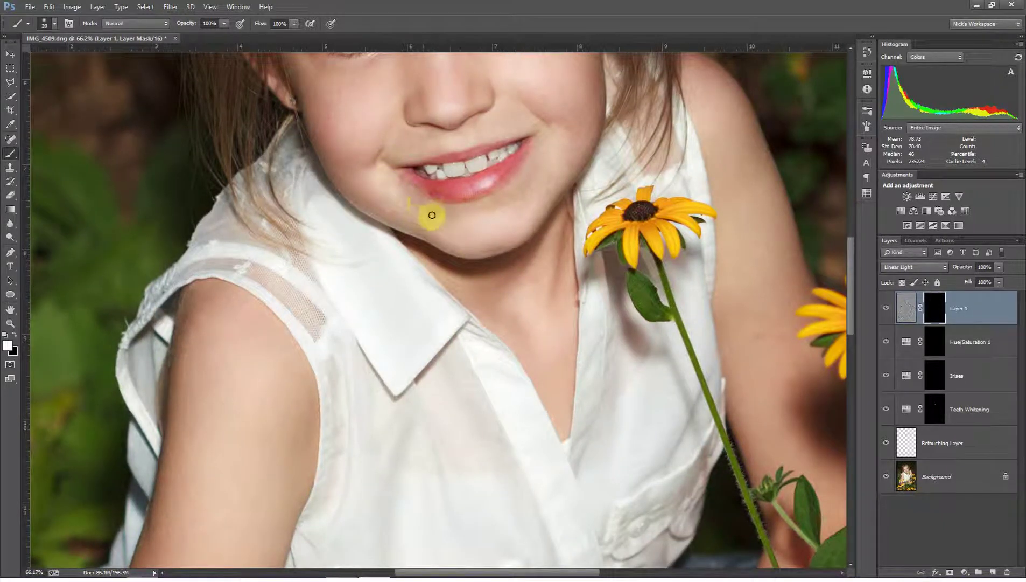
pyautogui.moveTo(427, 203)
pyautogui.mouseDown()
pyautogui.moveTo(486, 198)
pyautogui.moveTo(465, 206)
pyautogui.moveTo(529, 159)
pyautogui.moveTo(509, 196)
pyautogui.moveTo(483, 214)
pyautogui.moveTo(465, 205)
pyautogui.moveTo(506, 202)
pyautogui.moveTo(424, 212)
pyautogui.moveTo(418, 202)
pyautogui.moveTo(481, 197)
pyautogui.mouseUp()
pyautogui.moveTo(654, 282); pyautogui.dragTo(677, 289)
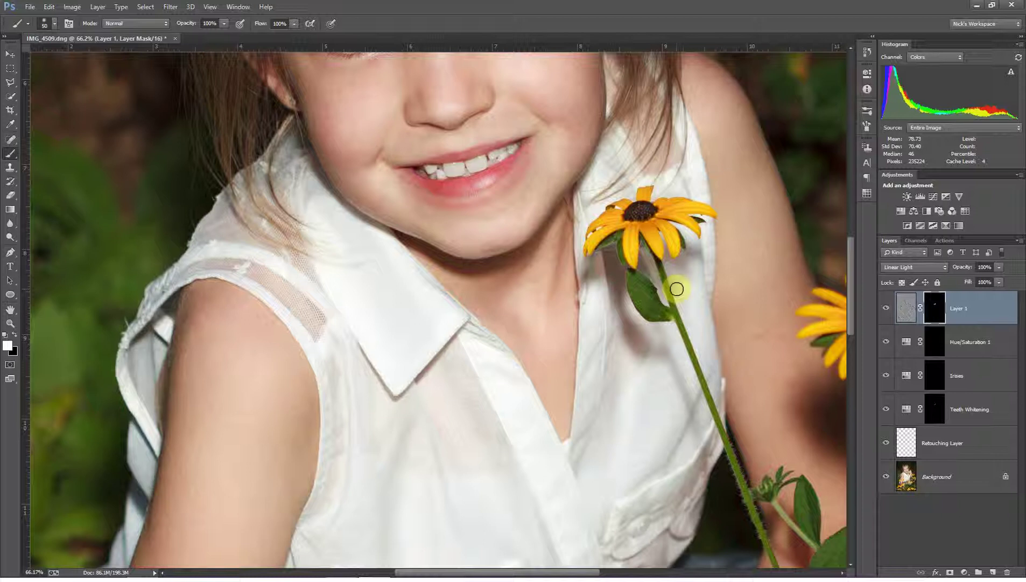
pyautogui.moveTo(770, 349); pyautogui.dragTo(819, 347)
# - Delete Layer 1's mask without applying it, and delete the layer itself
pyautogui.moveTo(935, 307); pyautogui.dragTo(1007, 571)
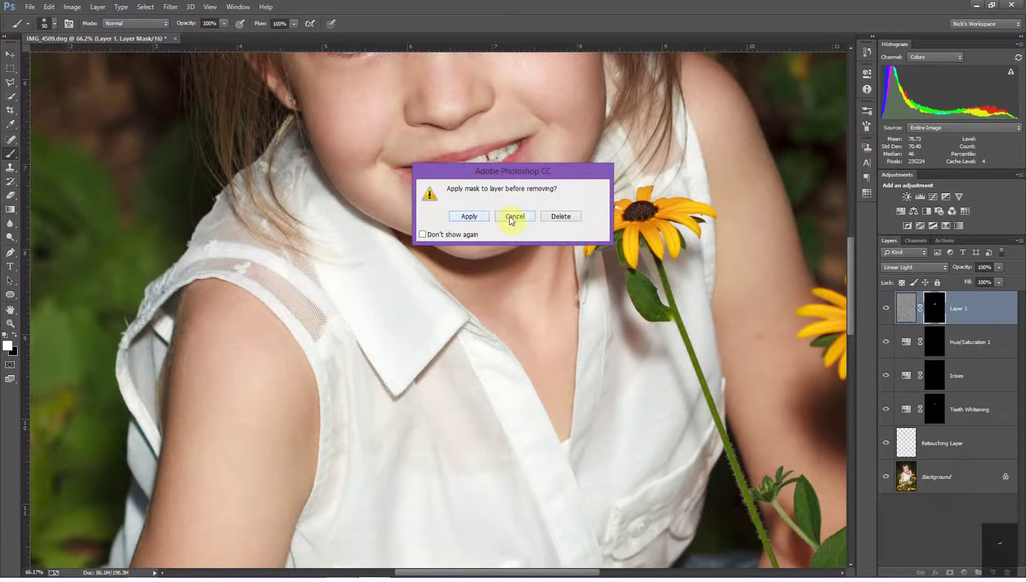
pyautogui.click(557, 216)
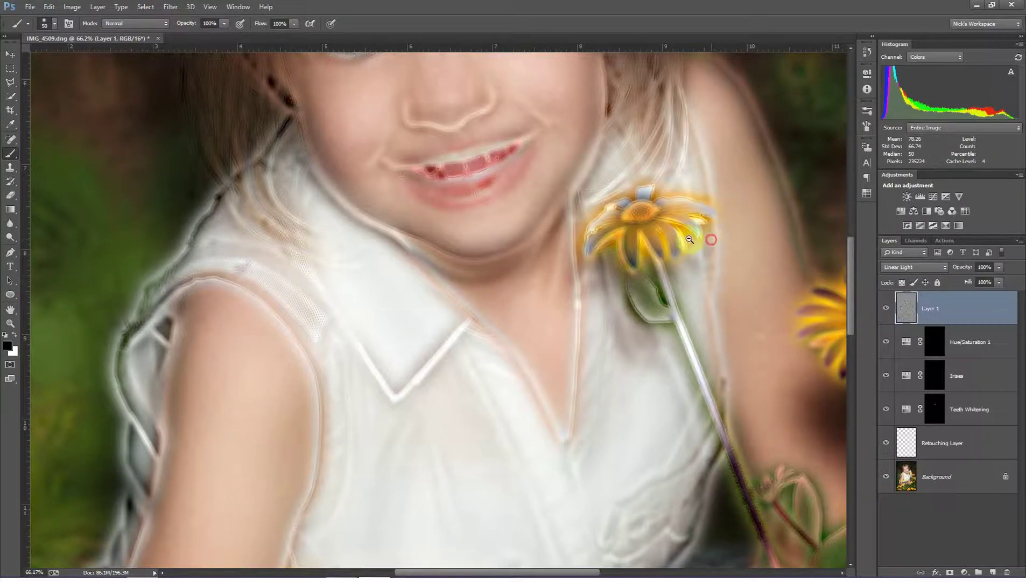
pyautogui.moveTo(710, 234); pyautogui.dragTo(646, 233)
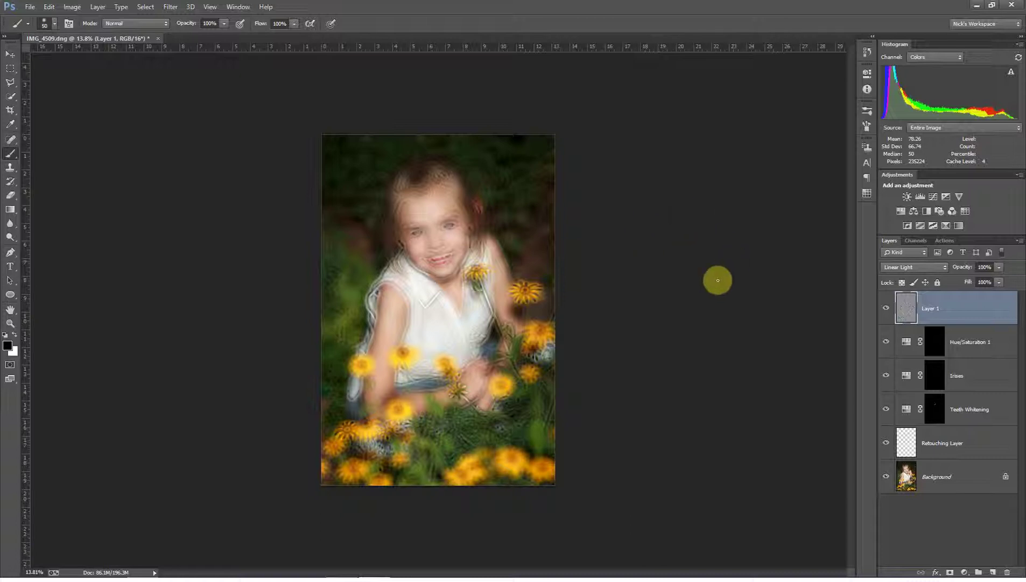
pyautogui.moveTo(985, 314); pyautogui.dragTo(1006, 572)
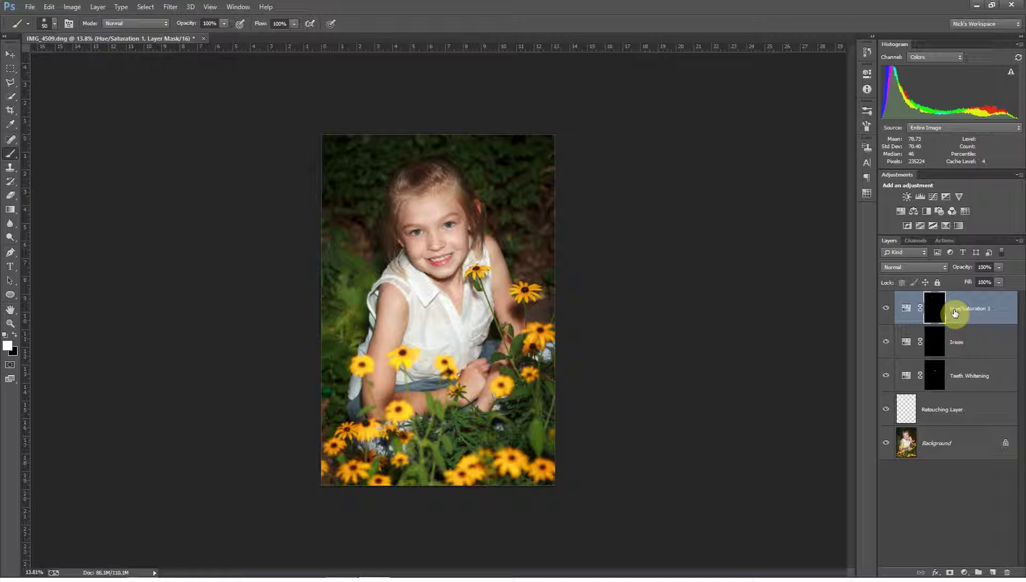
# - Stamp all visible layers into two new merged layers at the top of the stack and rename the lower one Soften Skin
pyautogui.hotkey('ctrl', 'shift', 'alt', 'e')
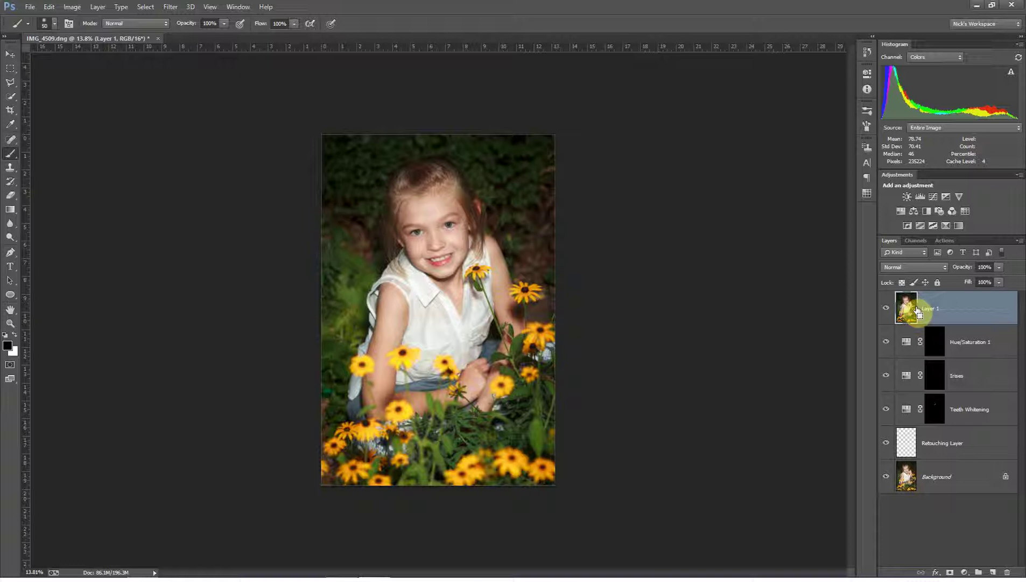
pyautogui.hotkey('ctrl', 'alt', 'shift', 'e')
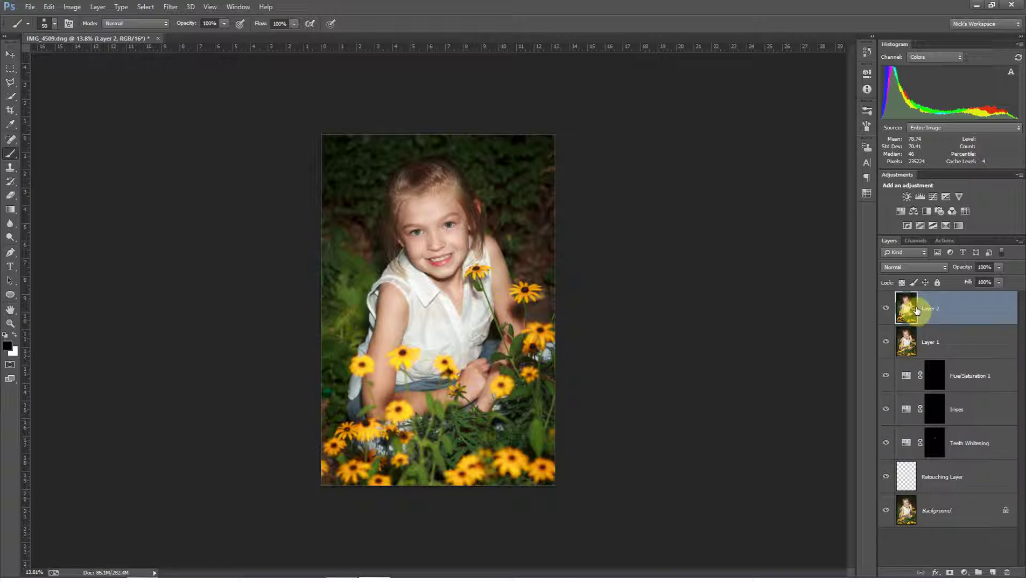
pyautogui.click(926, 344)
pyautogui.doubleClick(929, 342)
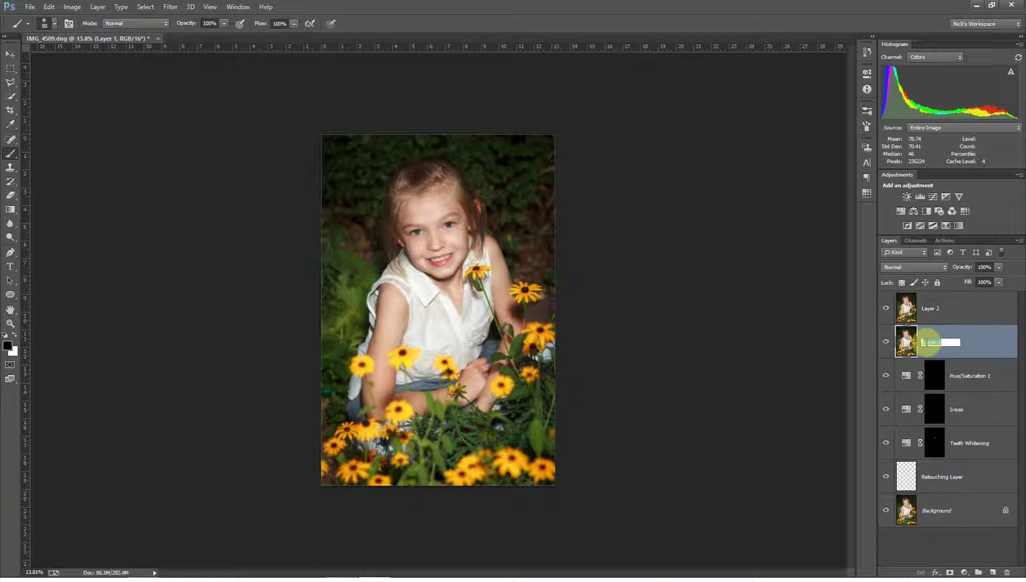
pyautogui.write('Soften')
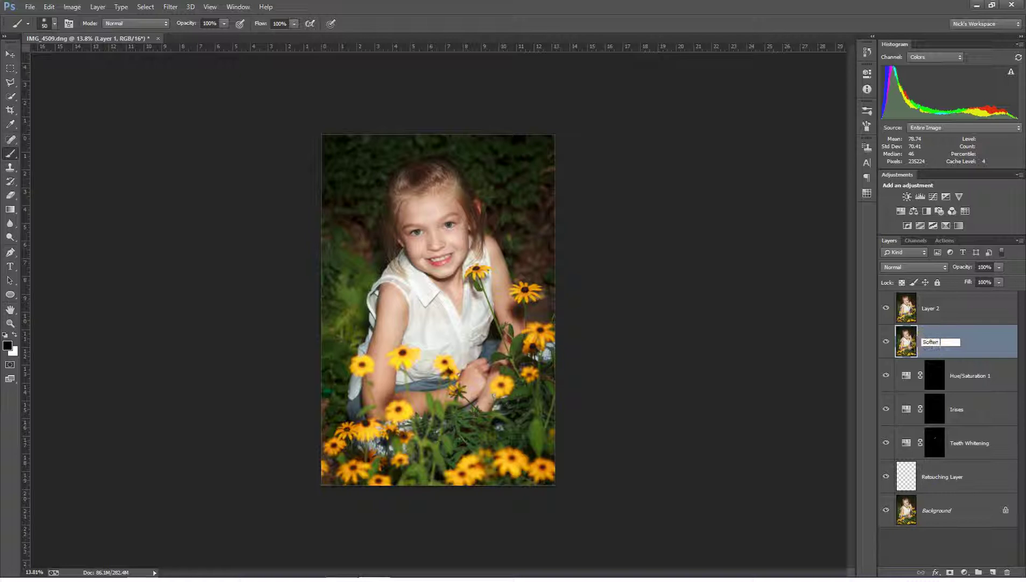
pyautogui.write(' Skin')
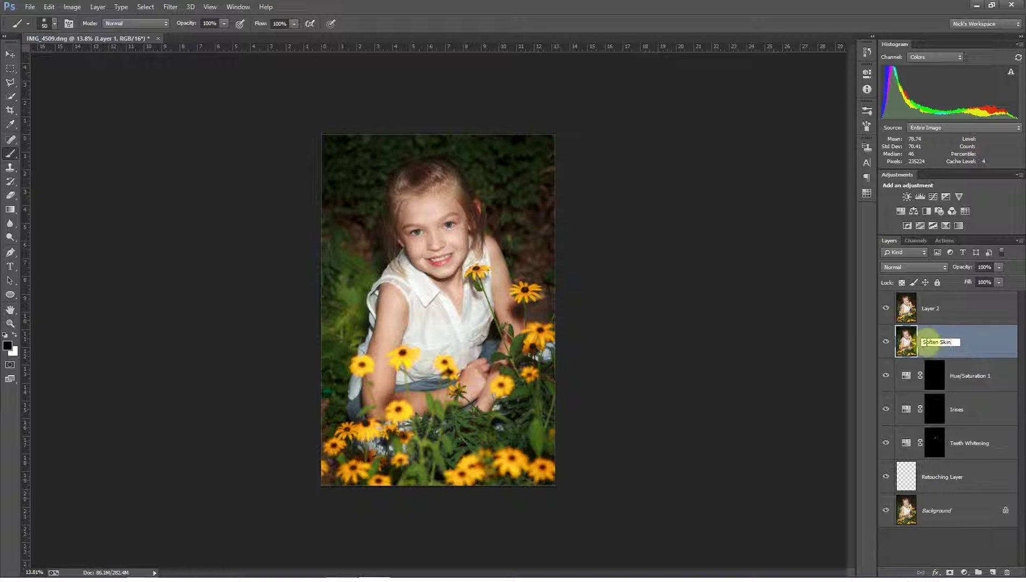
pyautogui.press('Return')
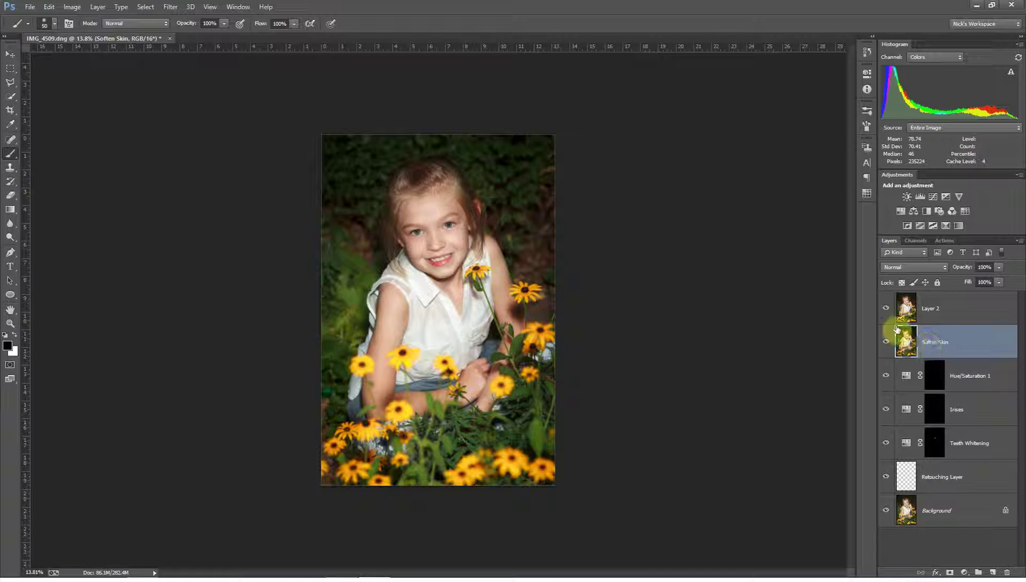
# - Rename the topmost merged layer Masking Layer
pyautogui.doubleClick(919, 311)
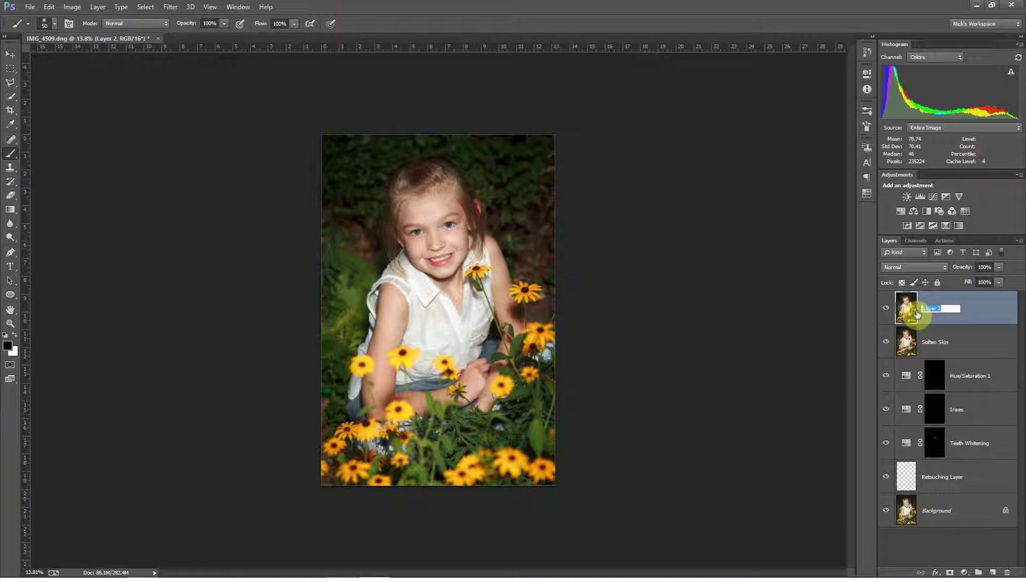
pyautogui.write('Masking Layer')
pyautogui.press('Return')
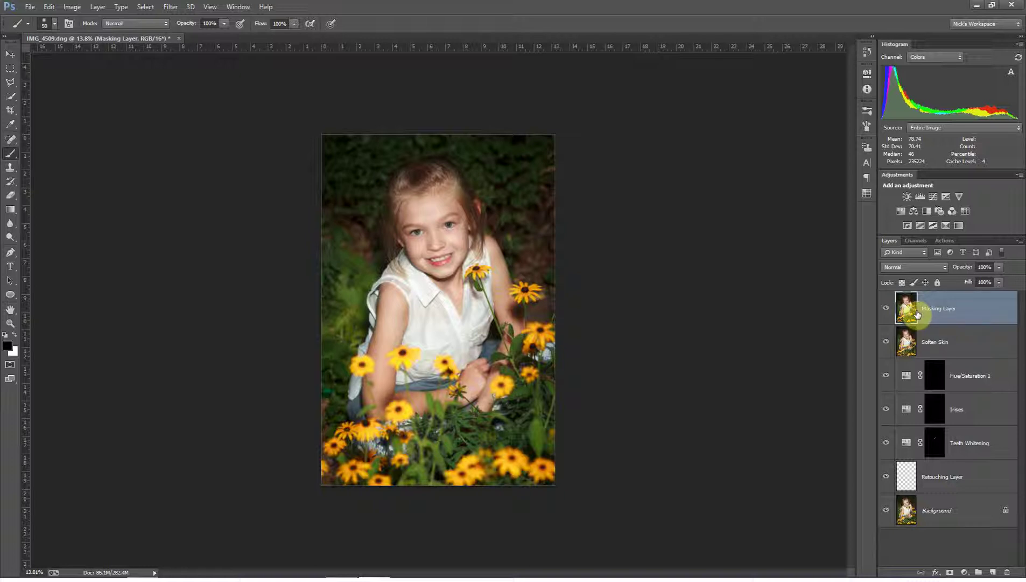
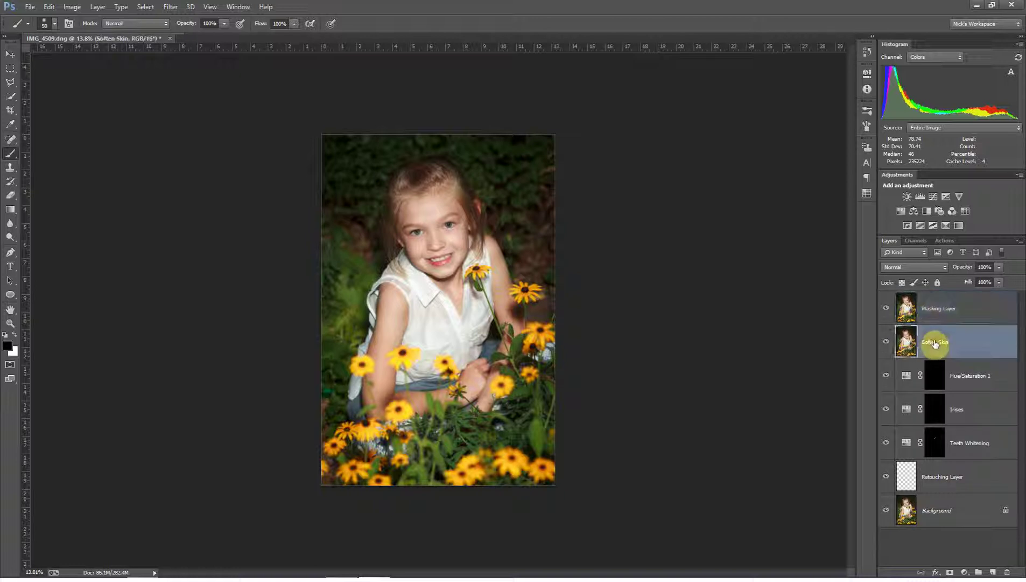
# - With Masking Layer hidden, set the Soften Skin layer's blend mode to Linear Light and invert its colours
pyautogui.click(886, 309)
pyautogui.click(924, 268)
pyautogui.click(902, 440)
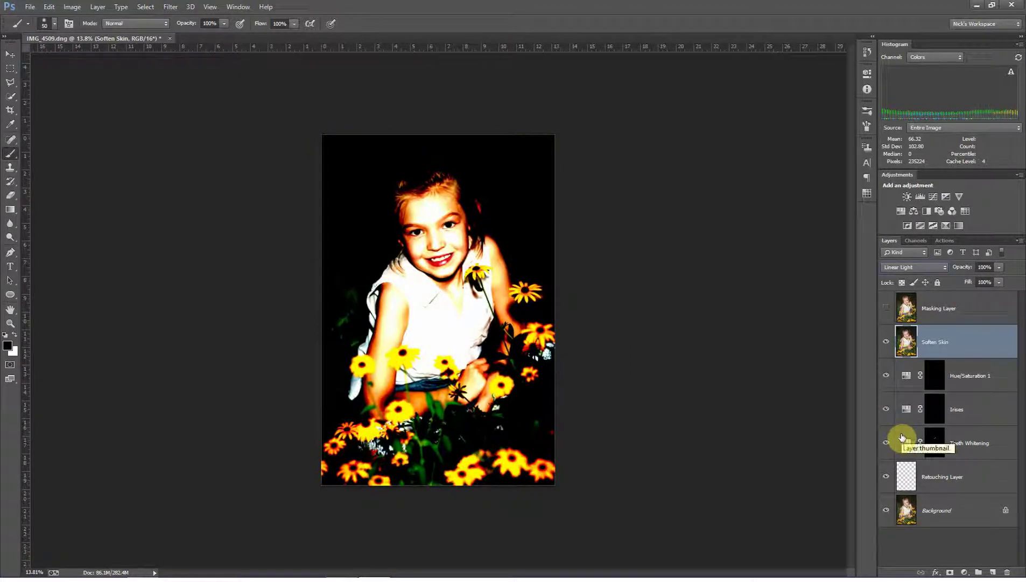
pyautogui.hotkey('ctrl', 'i')
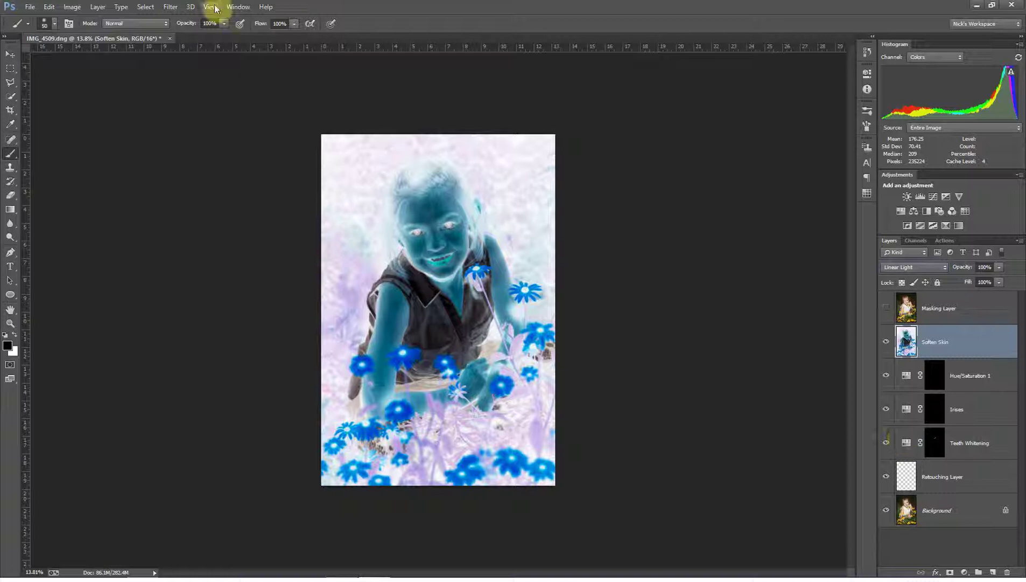
# - Apply a High Pass filter with a radius of 23.0 pixels to the Soften Skin layer
pyautogui.click(166, 7)
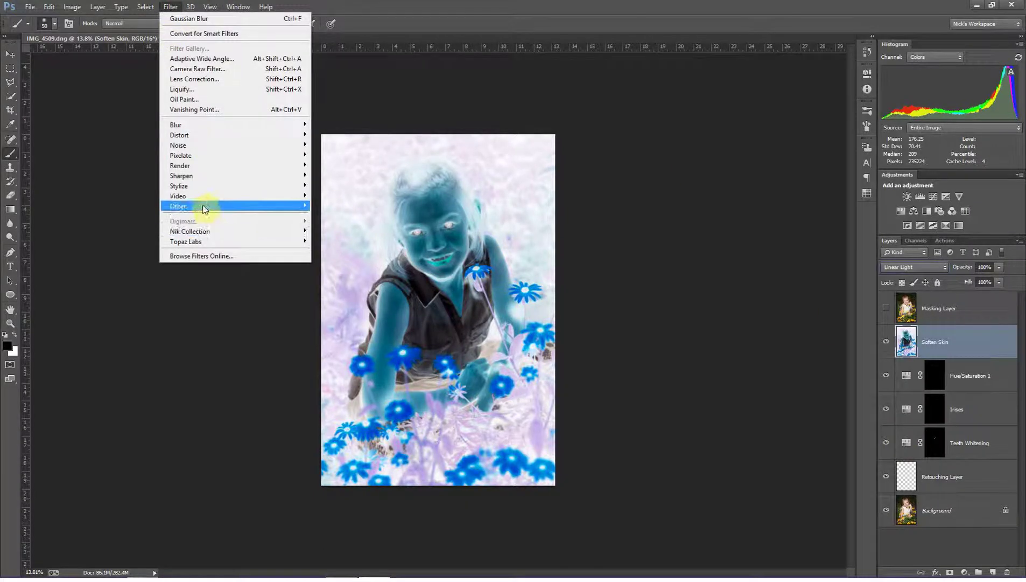
pyautogui.moveTo(203, 209)
pyautogui.click(335, 216)
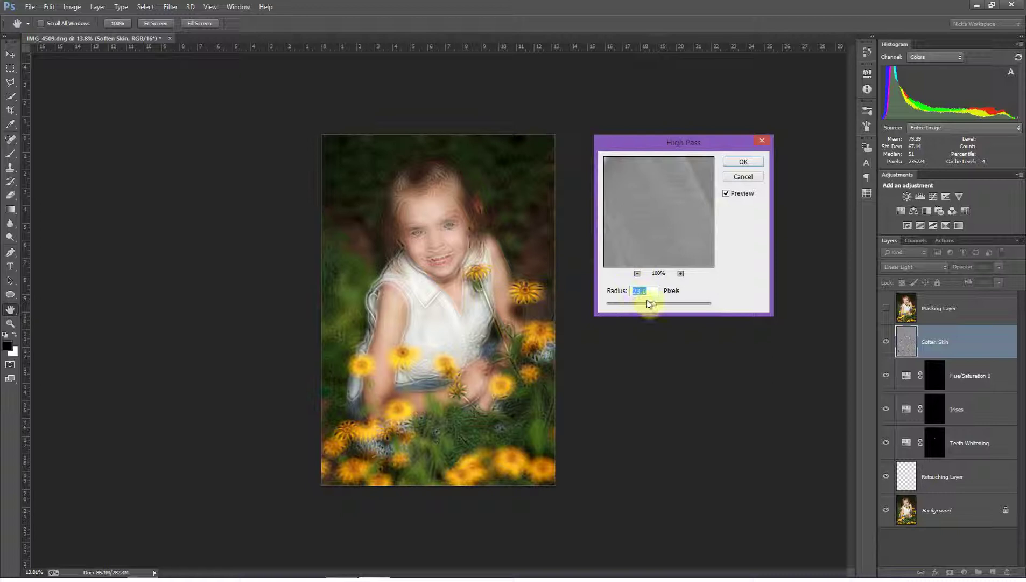
pyautogui.click(745, 162)
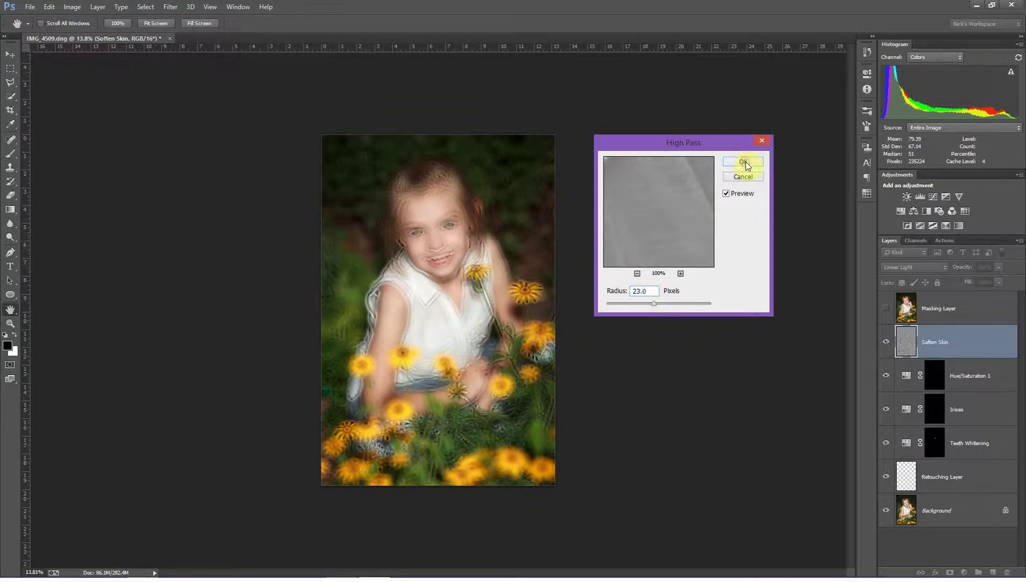
# - Apply a Gaussian Blur with a radius of 3.0 pixels to the Soften Skin layer
pyautogui.click(178, 11)
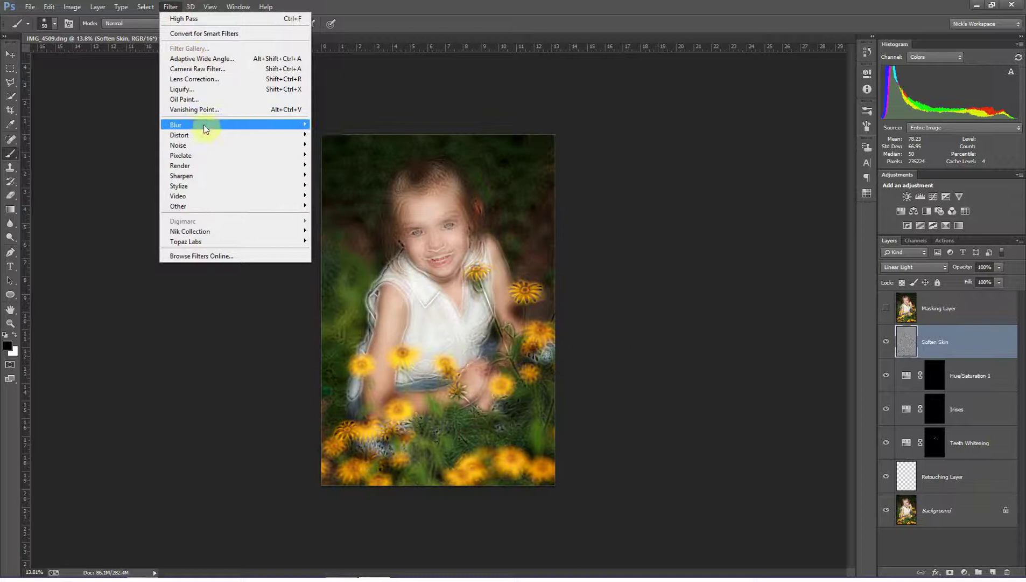
pyautogui.moveTo(218, 124)
pyautogui.click(344, 201)
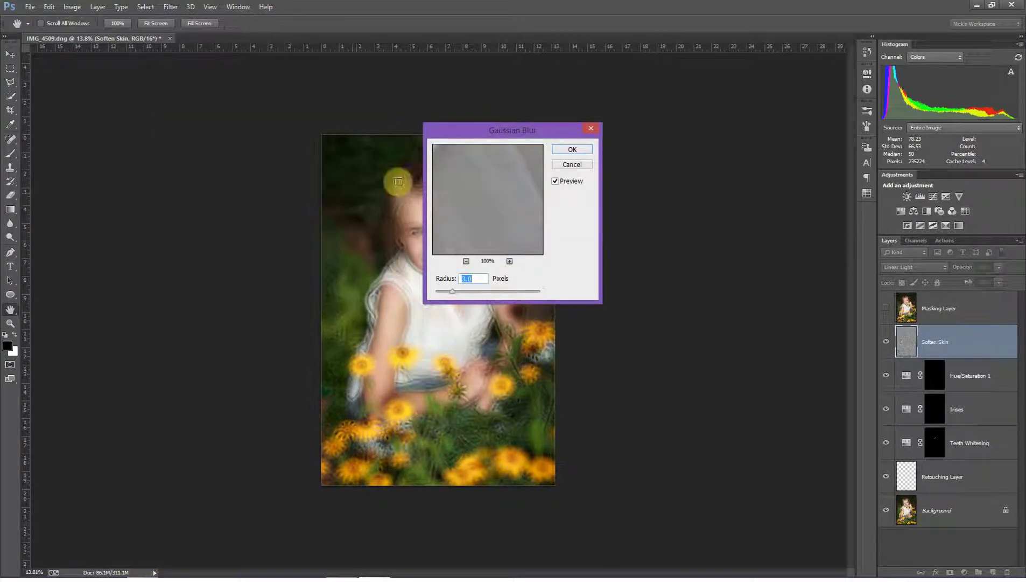
pyautogui.click(569, 152)
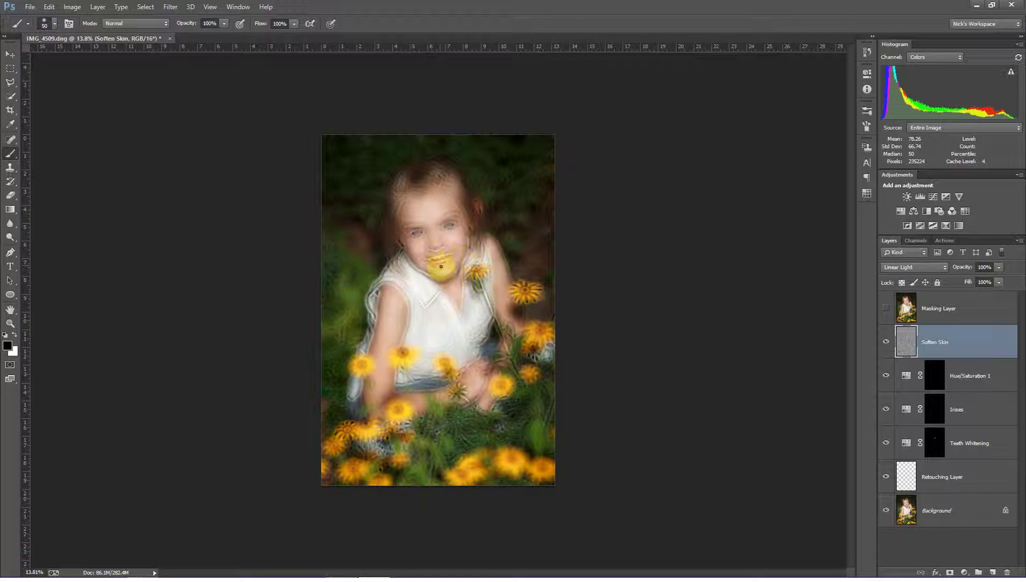
# - Turn the Masking Layer's visibility back on and make it the active layer
pyautogui.moveTo(423, 264)
pyautogui.mouseDown()
pyautogui.moveTo(456, 259)
pyautogui.moveTo(465, 271)
pyautogui.mouseUp()
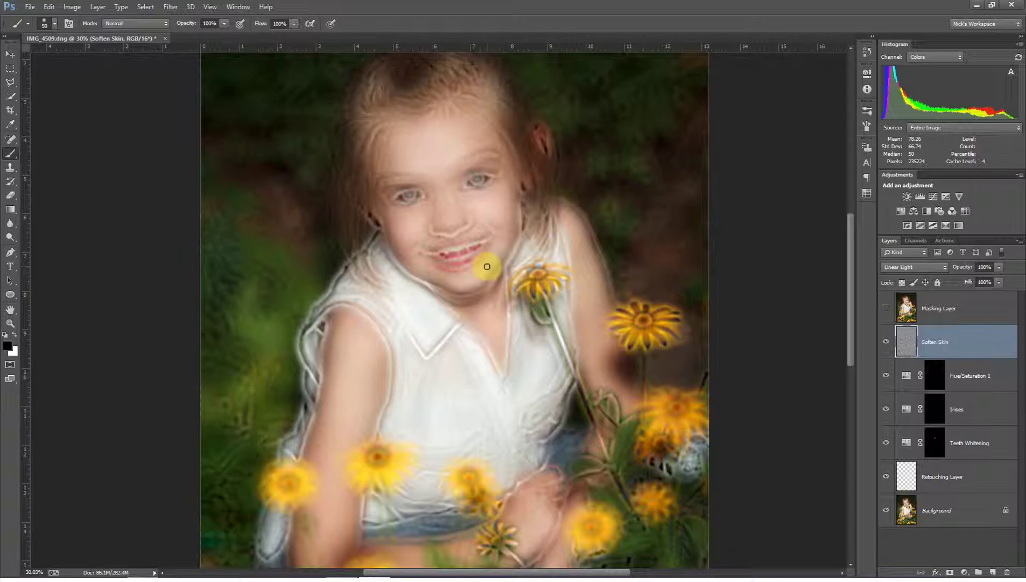
pyautogui.click(886, 309)
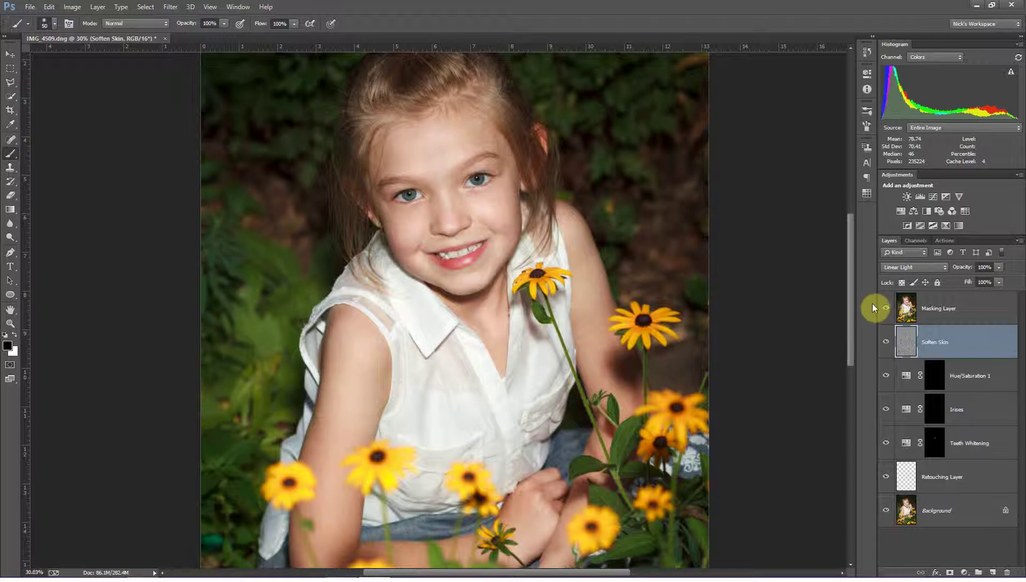
pyautogui.click(935, 311)
pyautogui.click(935, 338)
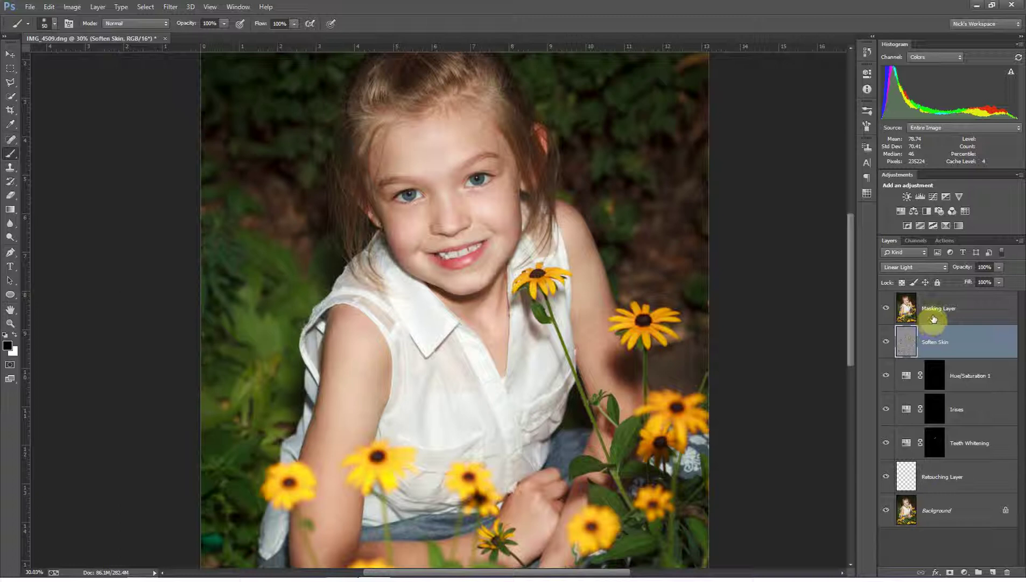
pyautogui.click(934, 316)
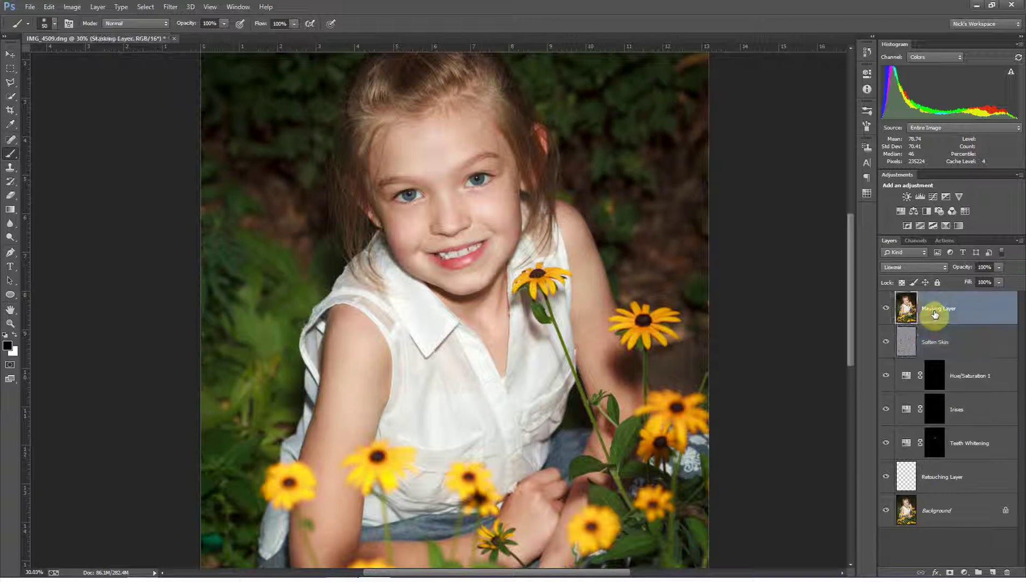
pyautogui.click(930, 340)
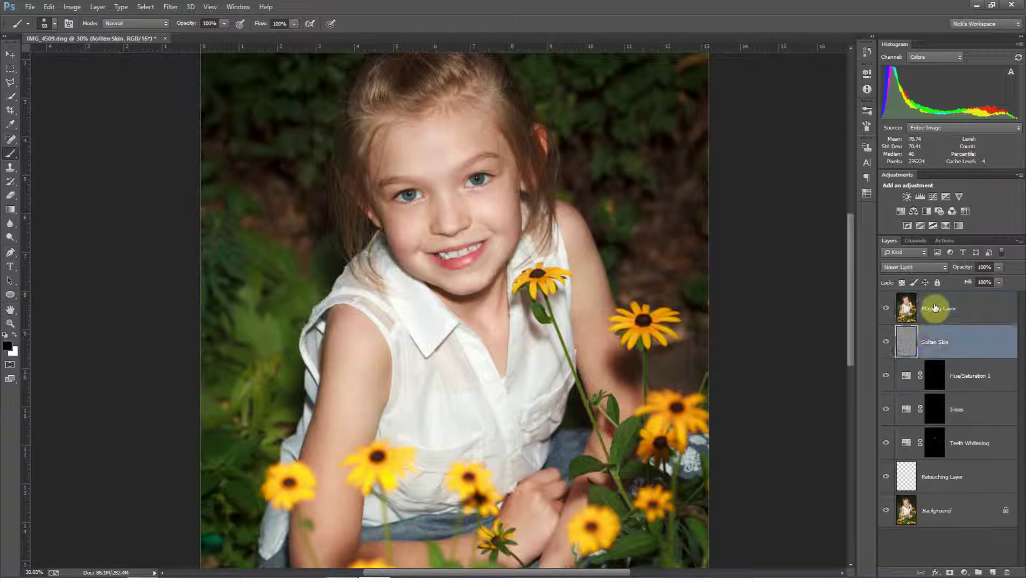
pyautogui.click(935, 308)
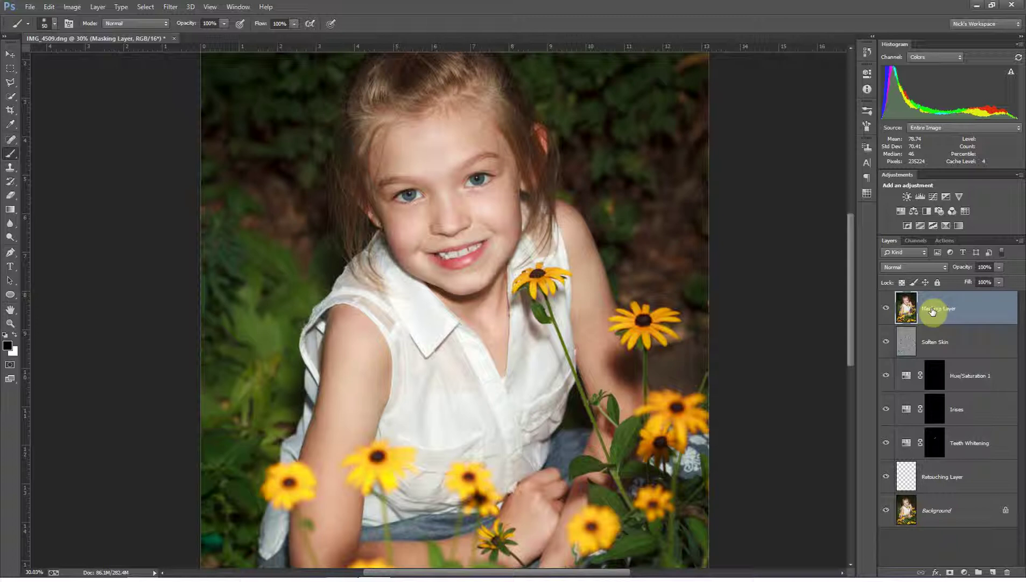
pyautogui.click(932, 344)
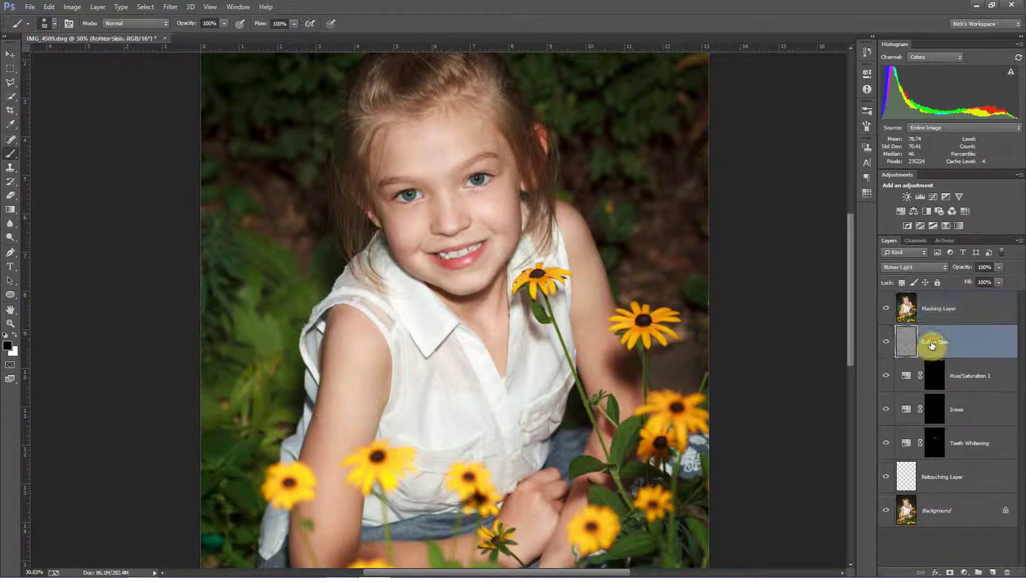
pyautogui.click(932, 312)
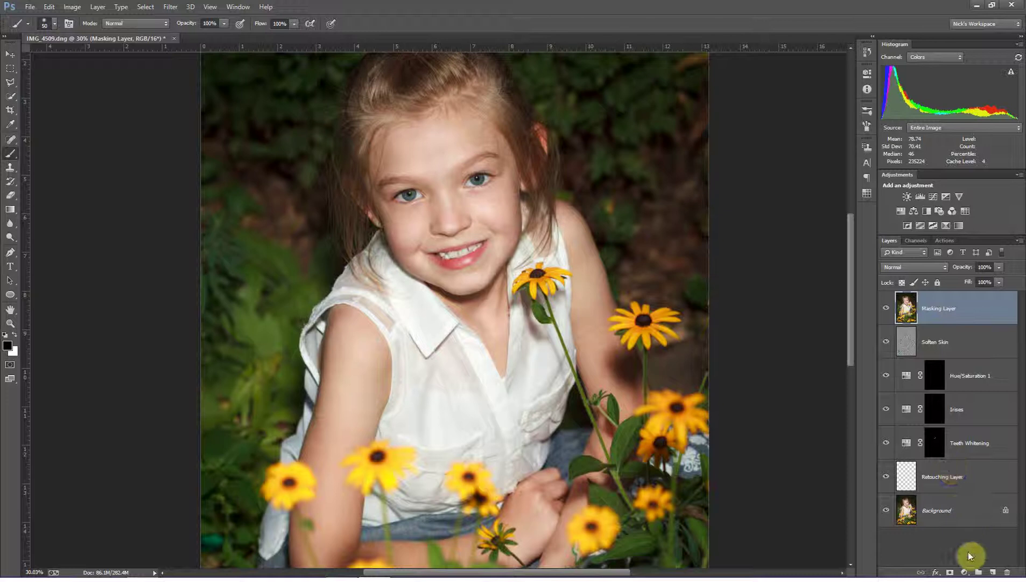
# - Add a Gradient Map adjustment layer above Masking Layer and apply the Black, White preset gradient to it
pyautogui.click(964, 572)
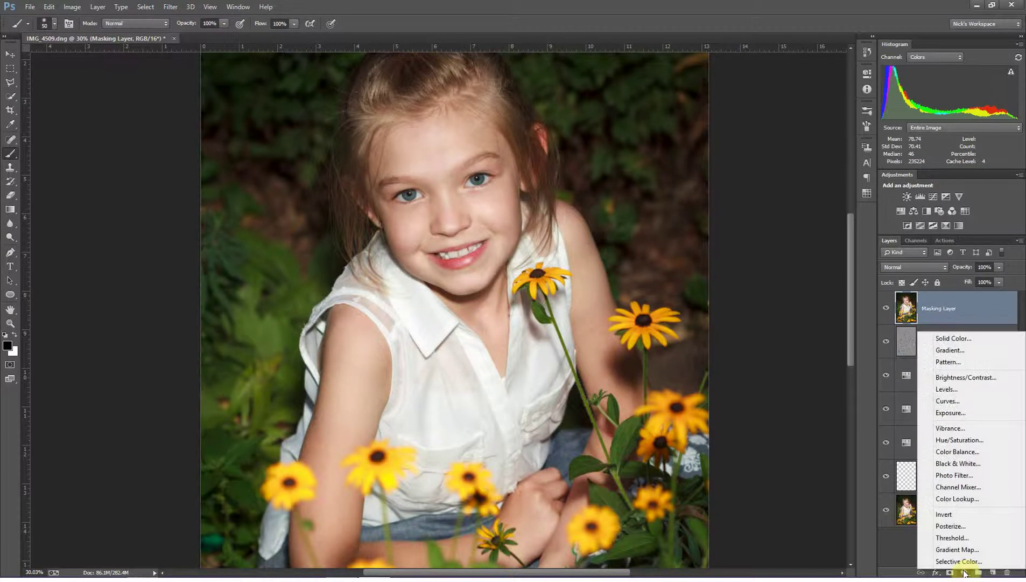
pyautogui.click(956, 549)
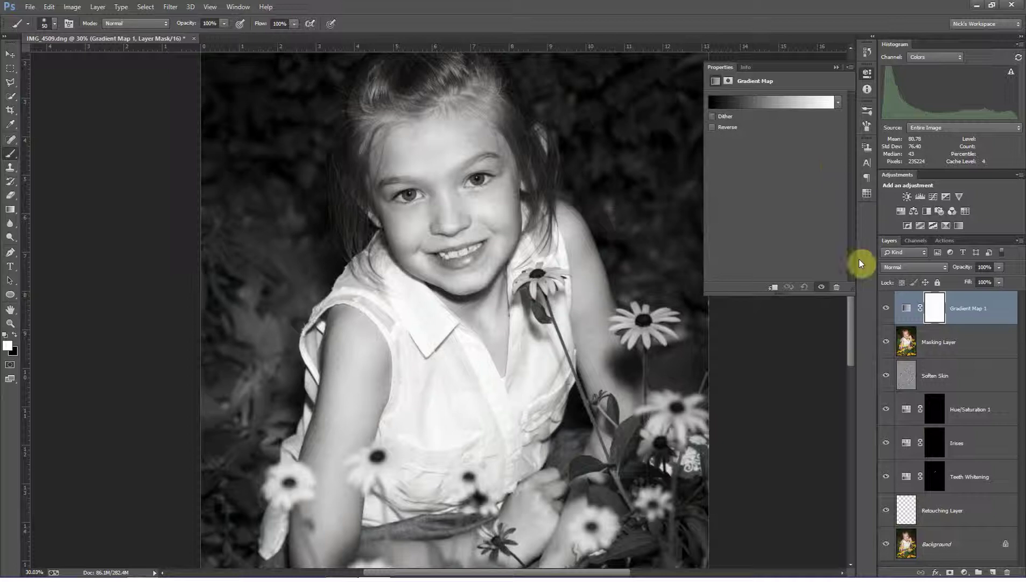
pyautogui.click(788, 105)
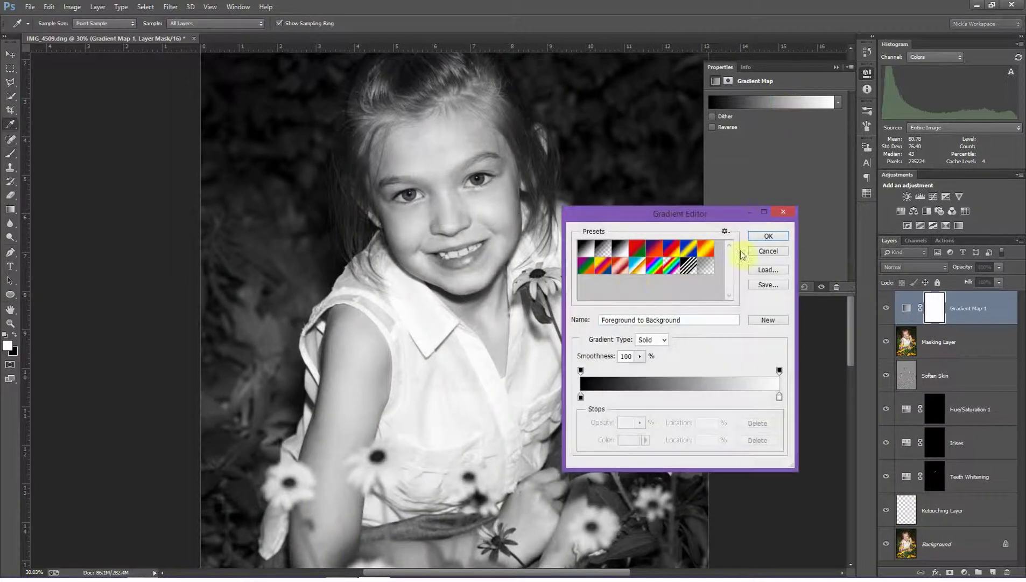
pyautogui.click(624, 251)
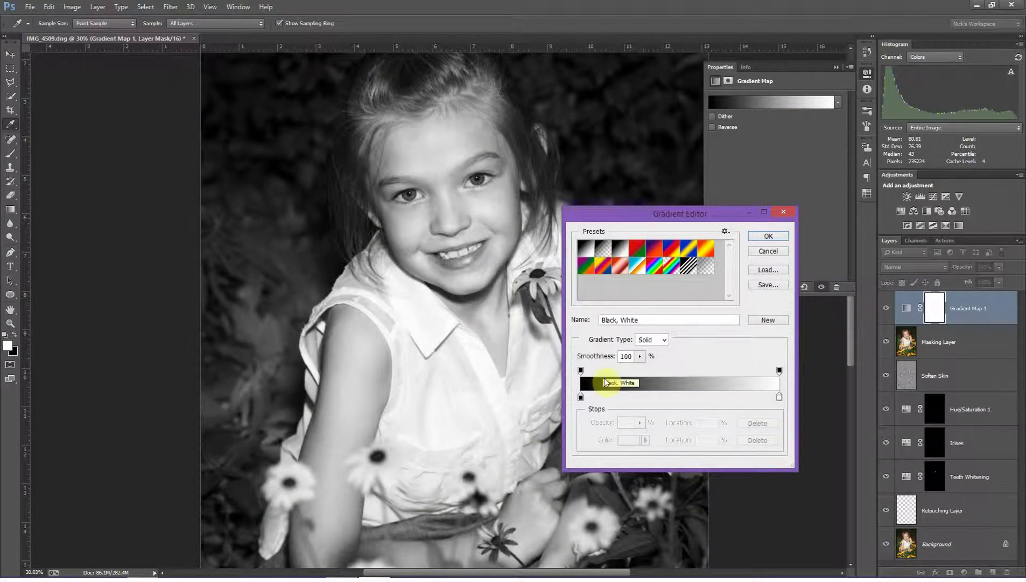
# - Add a black colour stop at 20% to the gradient and move the midpoint between it and the white stop to about 40%
pyautogui.click(602, 399)
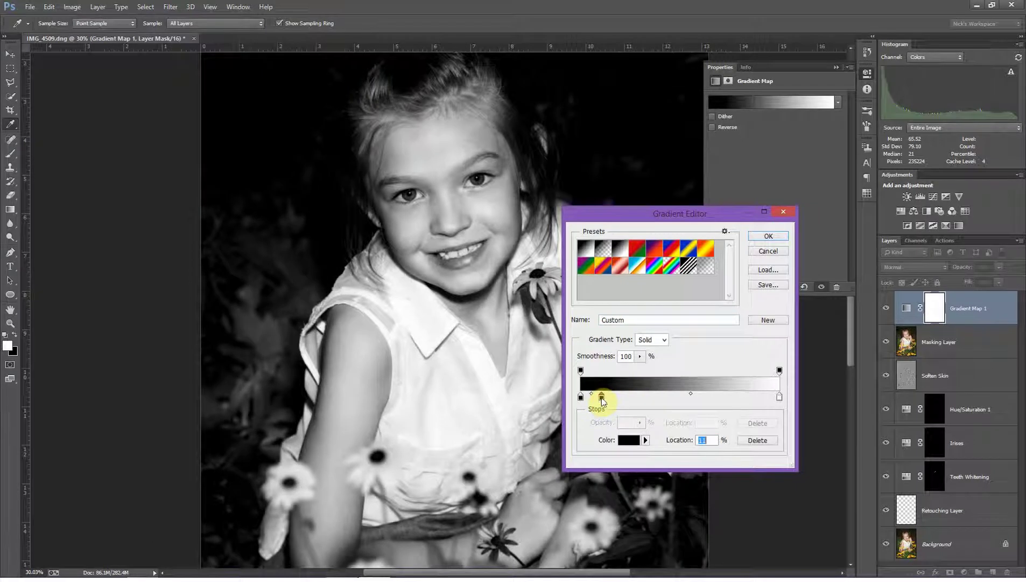
pyautogui.moveTo(602, 402); pyautogui.dragTo(629, 401)
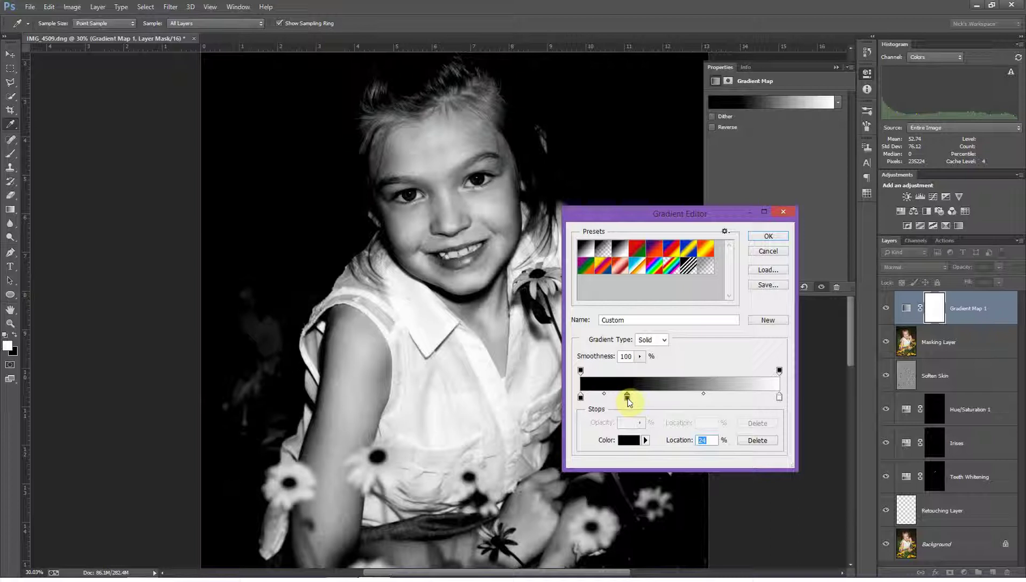
pyautogui.moveTo(629, 401); pyautogui.dragTo(622, 399)
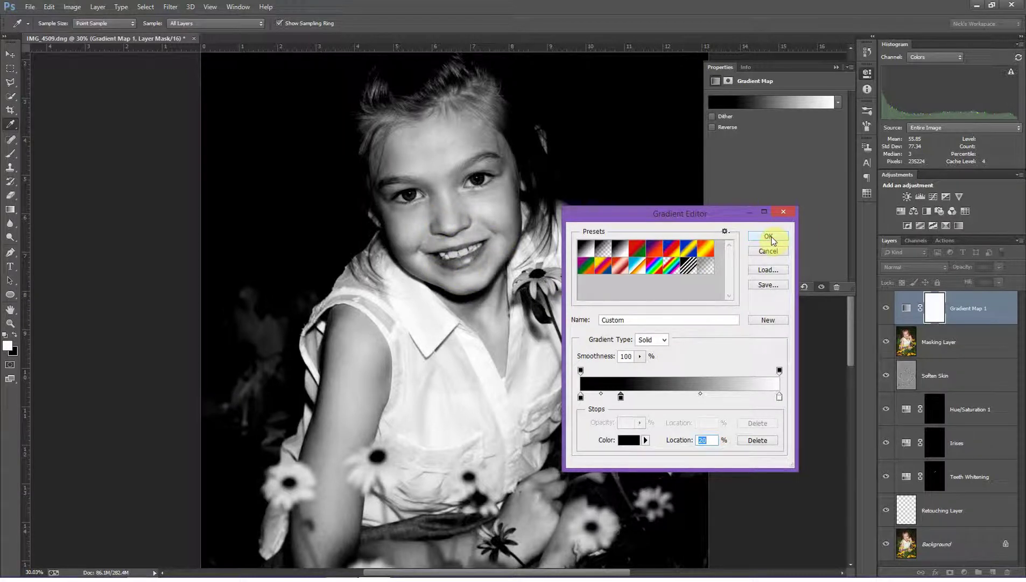
pyautogui.moveTo(700, 396); pyautogui.dragTo(685, 393)
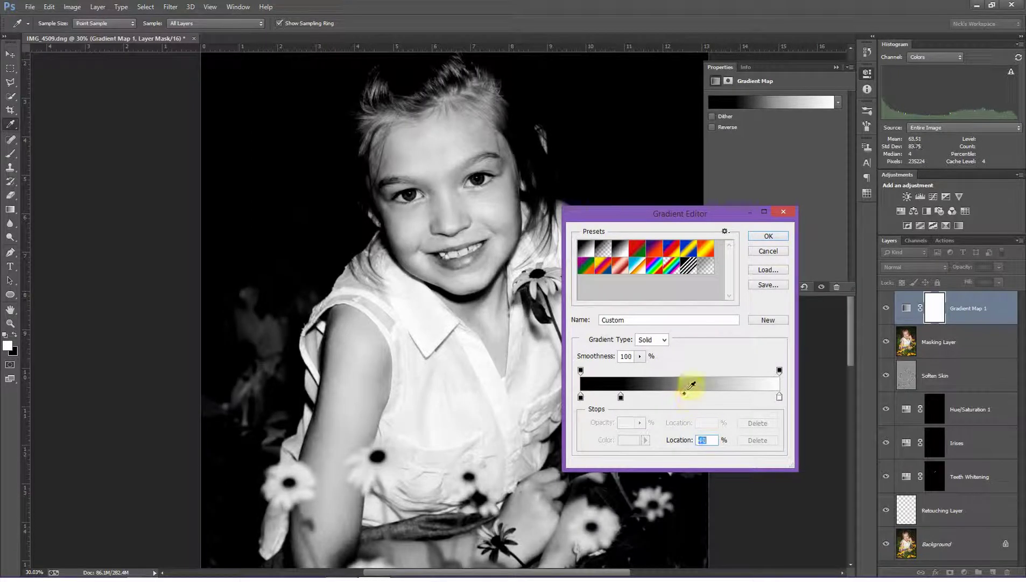
pyautogui.click(767, 235)
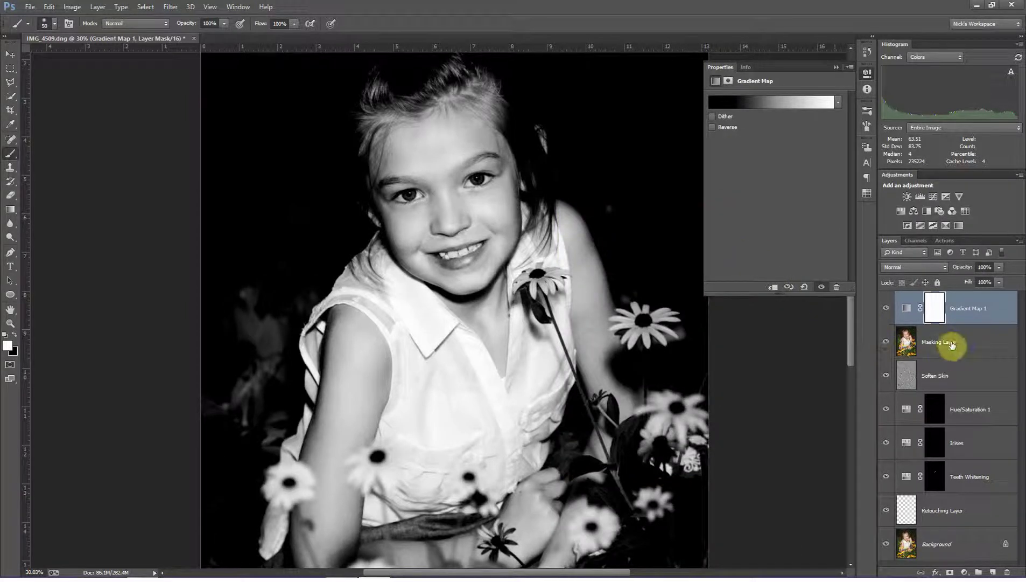
# - Merge the Gradient Map layer with Masking Layer and copy the full canvas of the merged layer
pyautogui.click(964, 311)
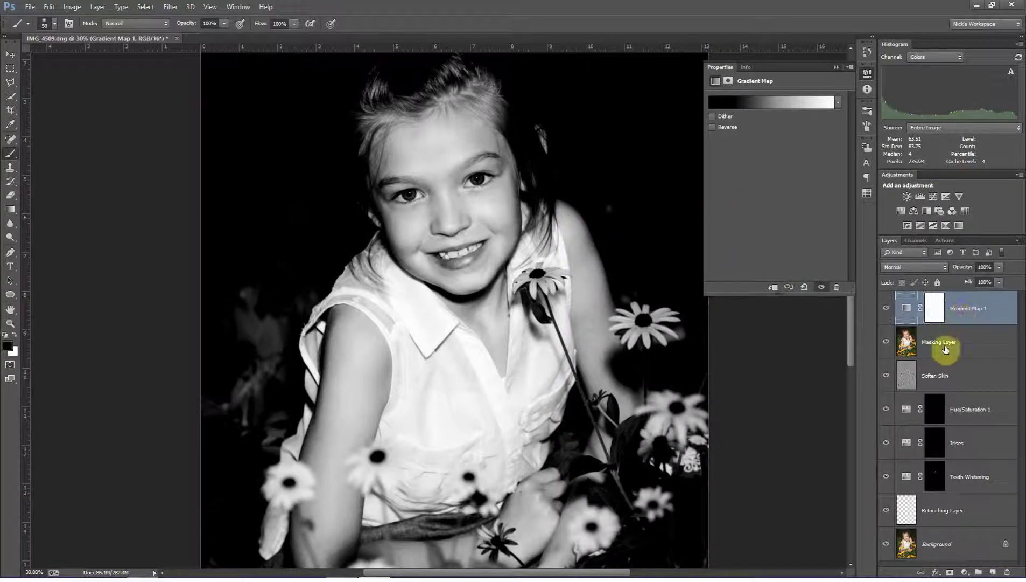
pyautogui.keyDown('shift'); pyautogui.click(945, 345); pyautogui.keyUp('shift')
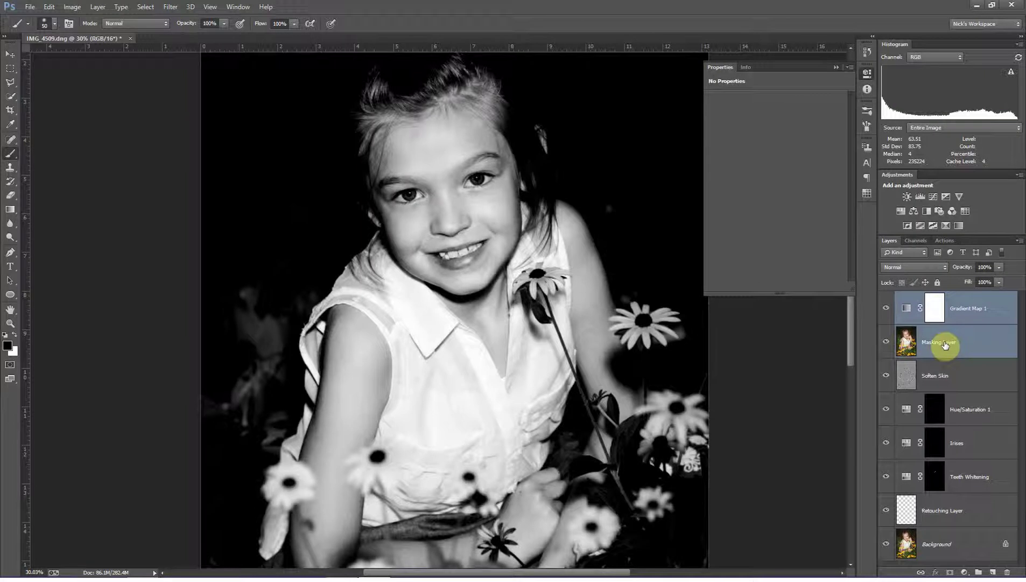
pyautogui.rightClick(945, 340)
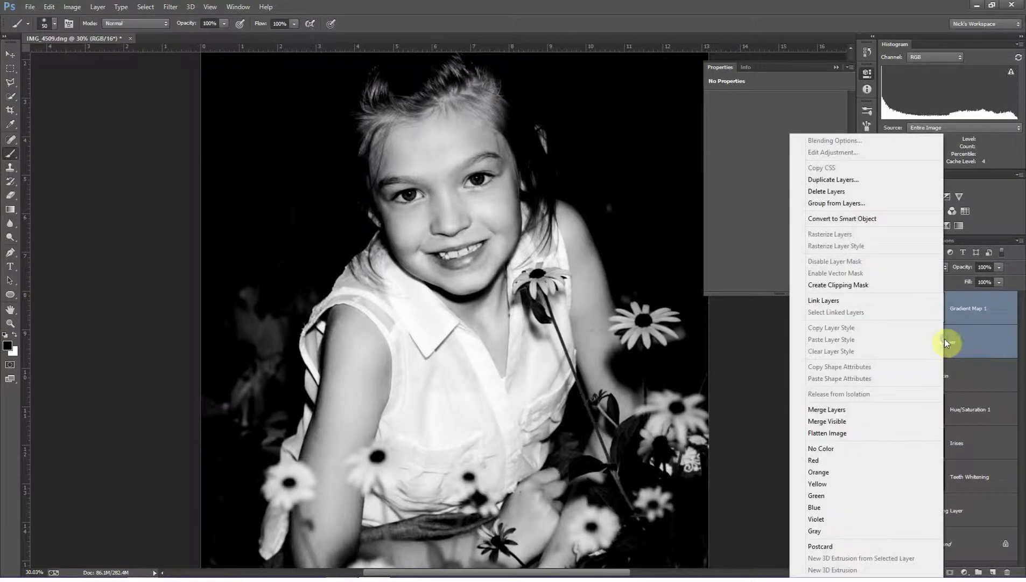
pyautogui.click(891, 409)
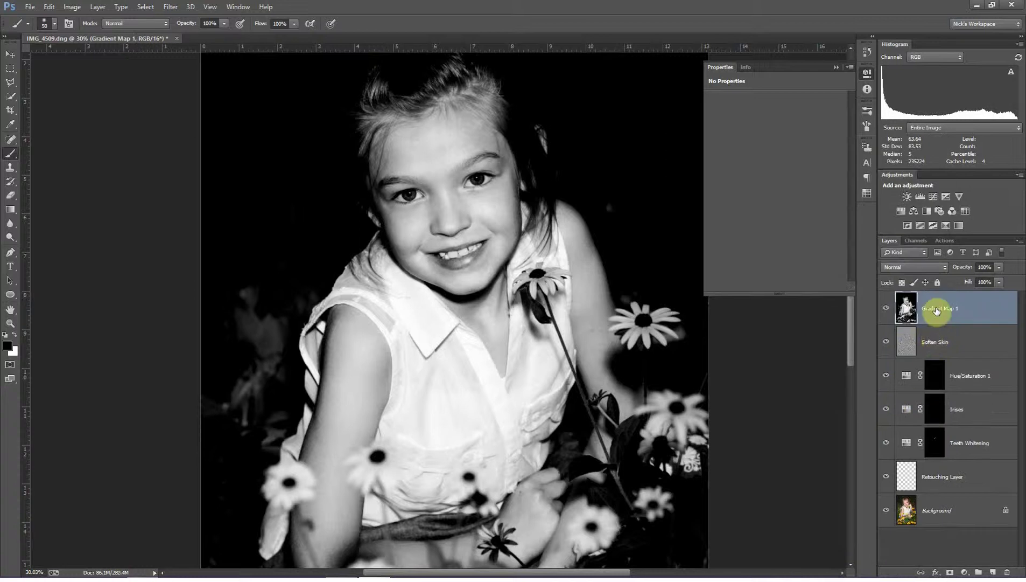
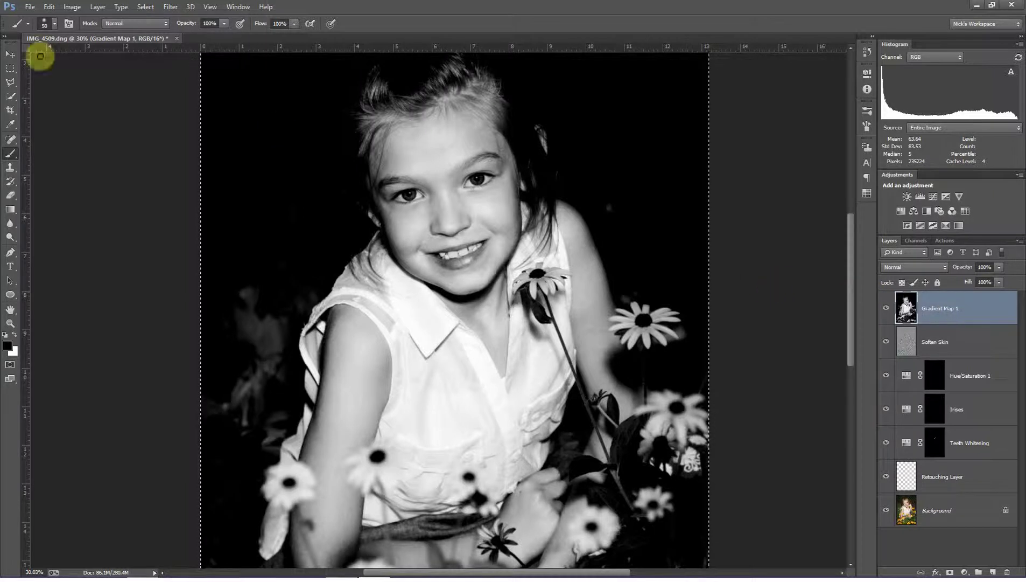
pyautogui.click(48, 7)
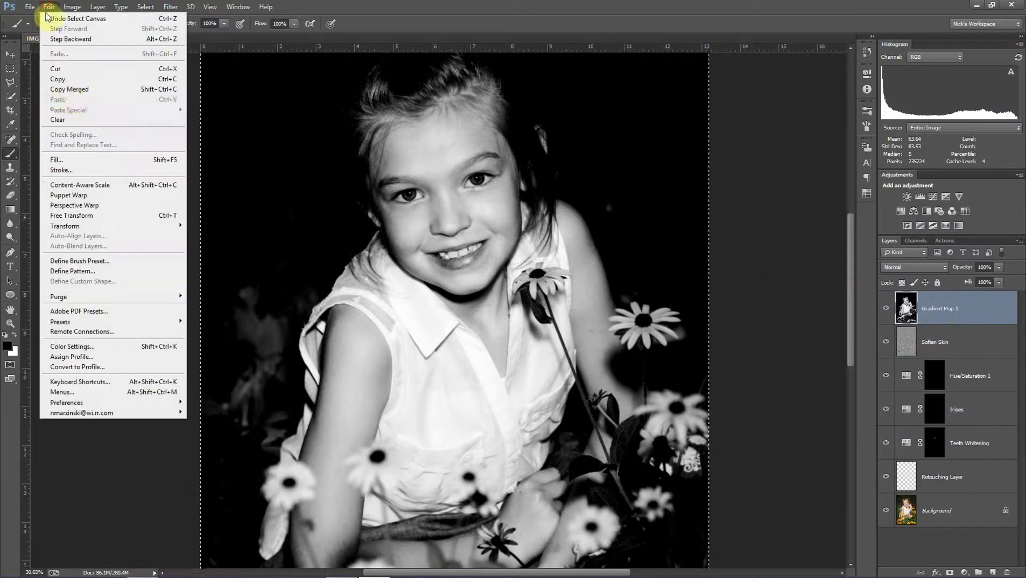
pyautogui.click(72, 81)
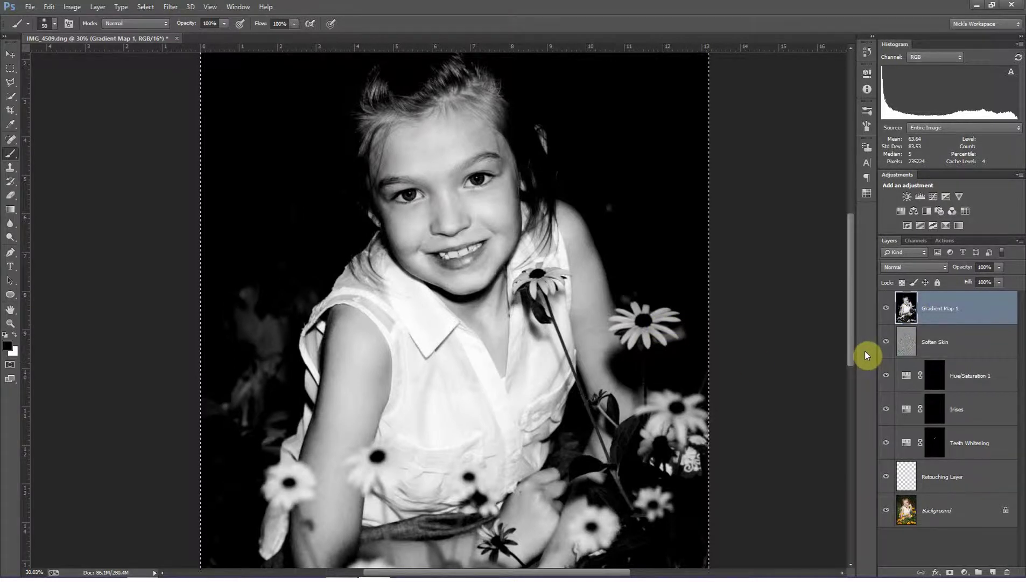
# - Add a white layer mask to the Soften Skin layer and briefly view the mask by itself
pyautogui.click(935, 345)
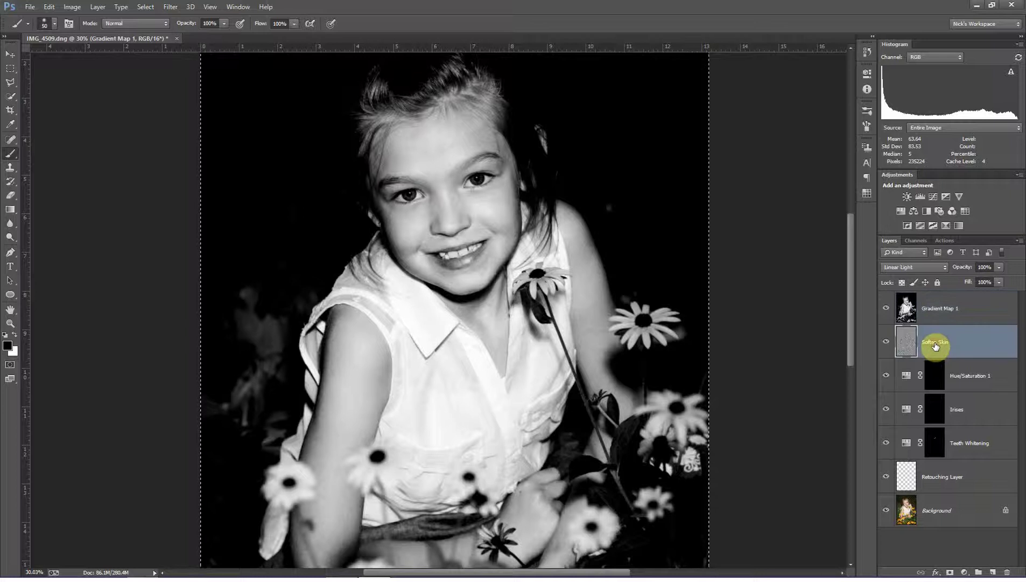
pyautogui.click(950, 571)
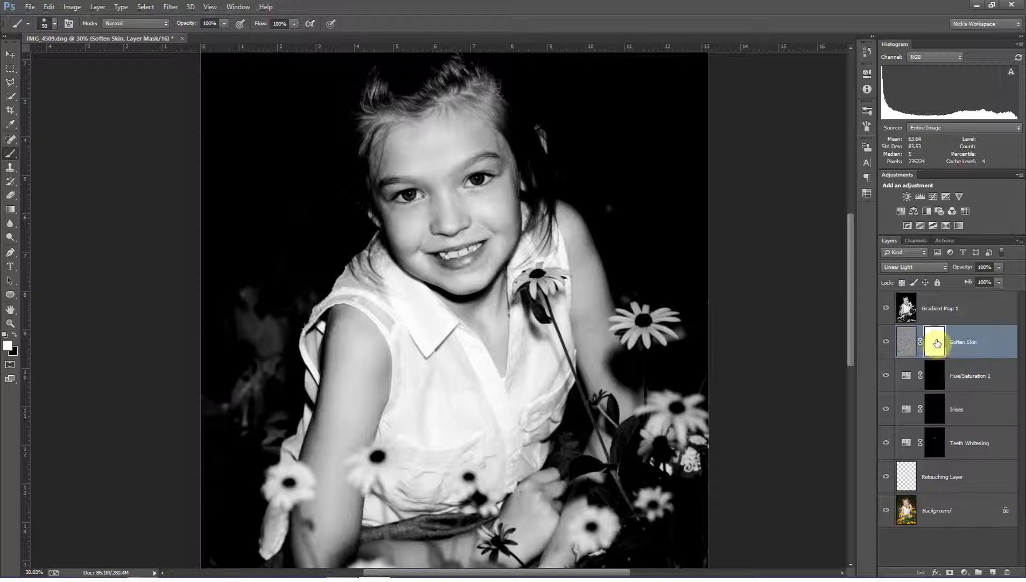
pyautogui.keyDown('alt'); pyautogui.click(937, 343); pyautogui.keyUp('alt')
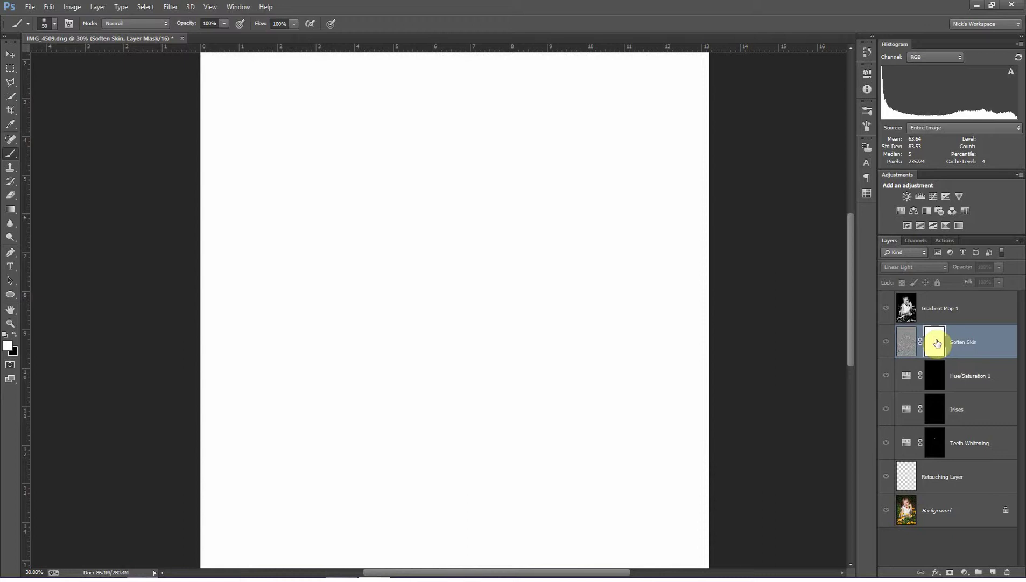
pyautogui.keyDown('alt'); pyautogui.click(937, 343); pyautogui.keyUp('alt')
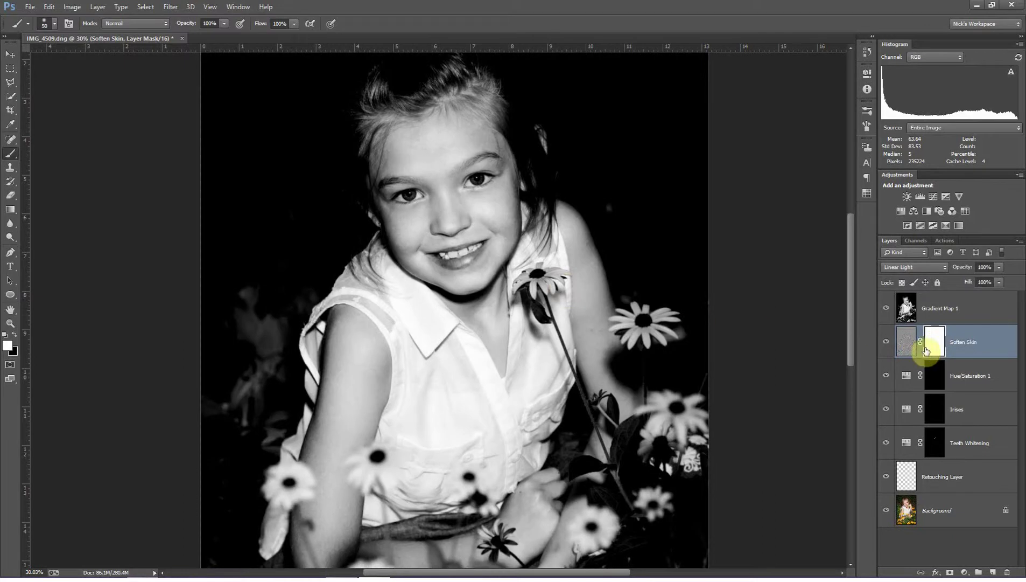
# - Display the Soften Skin layer mask on the canvas and paste the copied black-and-white image into it
pyautogui.keyDown('alt'); pyautogui.click(933, 343); pyautogui.keyUp('alt')
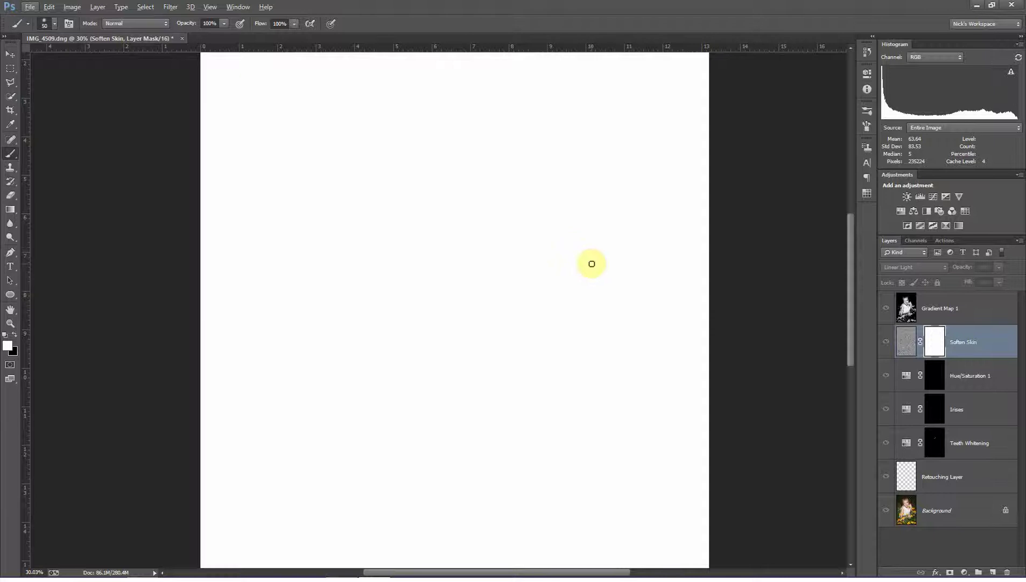
pyautogui.click(48, 7)
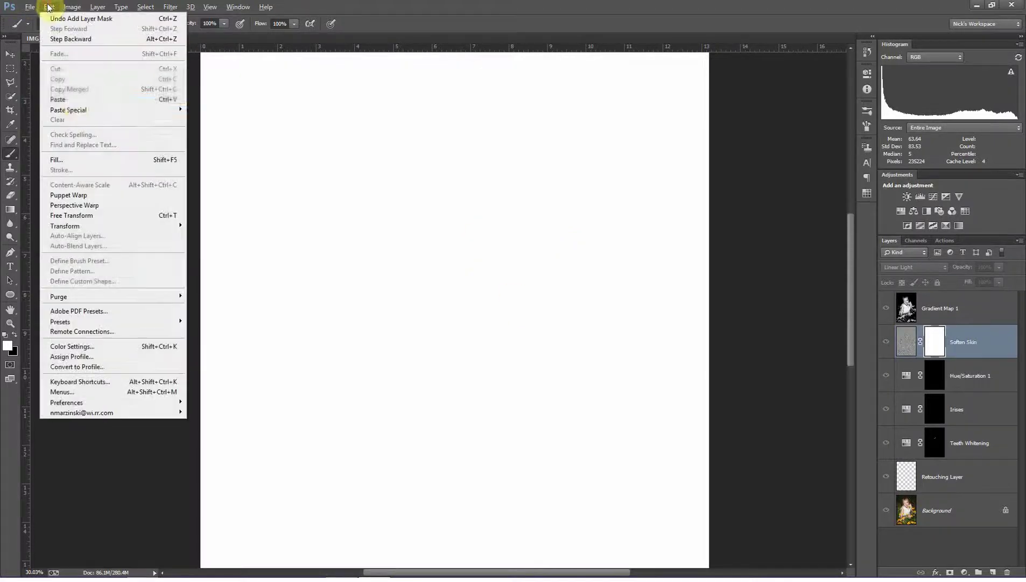
pyautogui.click(57, 99)
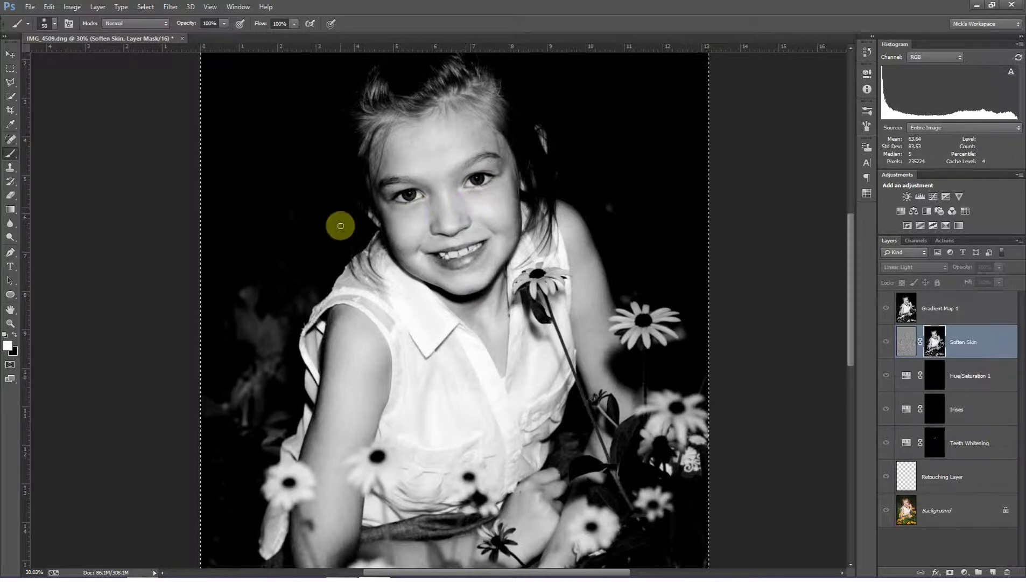
# - Return to the colour image by hiding the merged Gradient Map 1 layer
pyautogui.moveTo(372, 132)
pyautogui.mouseDown()
pyautogui.moveTo(420, 133)
pyautogui.moveTo(425, 153)
pyautogui.moveTo(434, 135)
pyautogui.moveTo(419, 132)
pyautogui.moveTo(408, 150)
pyautogui.moveTo(400, 131)
pyautogui.moveTo(383, 163)
pyautogui.moveTo(409, 177)
pyautogui.moveTo(465, 240)
pyautogui.mouseUp()
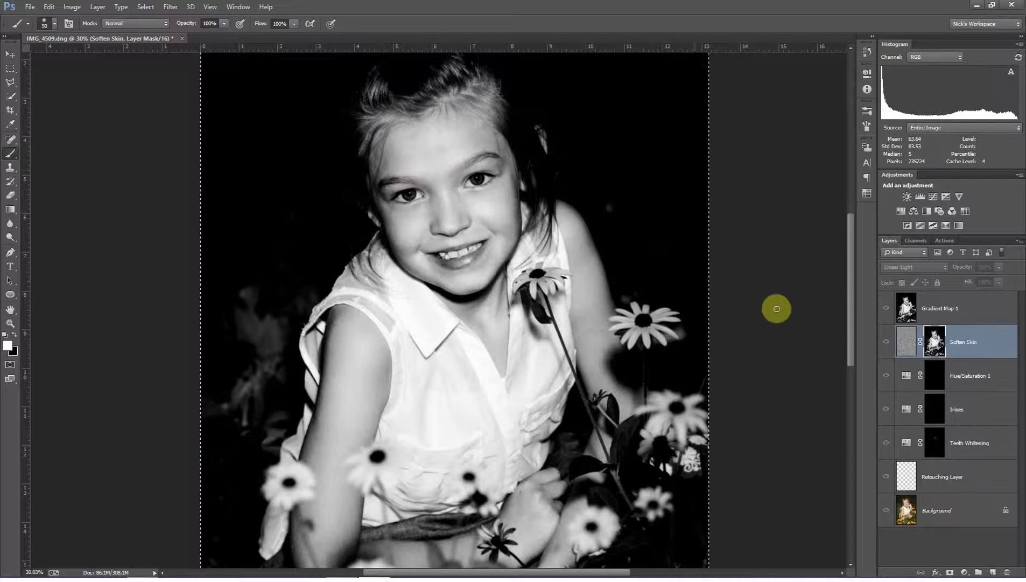
pyautogui.click(886, 309)
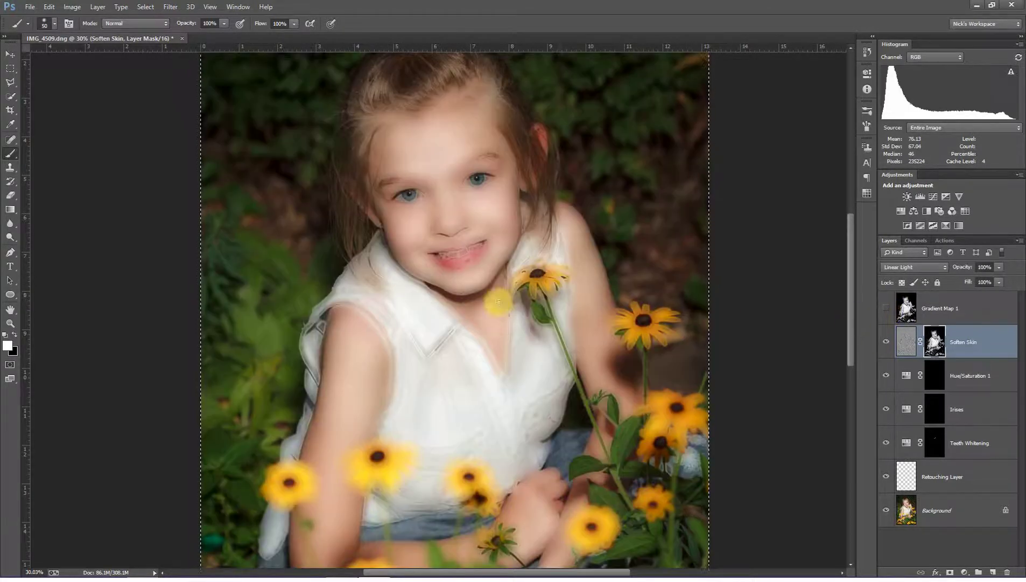
pyautogui.click(452, 263)
pyautogui.moveTo(452, 263)
pyautogui.mouseDown()
pyautogui.moveTo(489, 252)
pyautogui.moveTo(460, 265)
pyautogui.moveTo(445, 242)
pyautogui.moveTo(478, 238)
pyautogui.moveTo(458, 242)
pyautogui.moveTo(465, 263)
pyautogui.mouseUp()
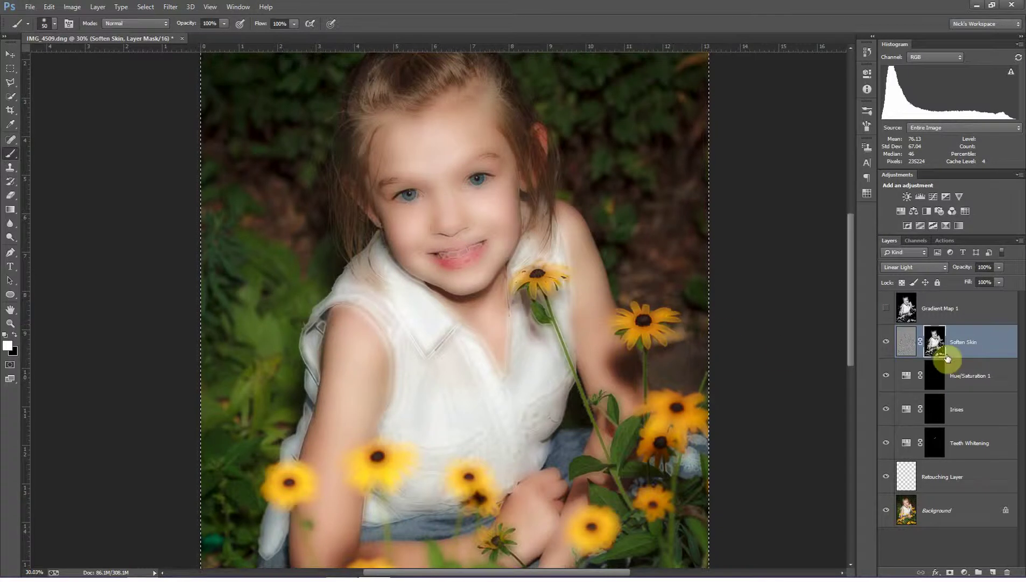
# - Compare the softening with and without its restriction by repeatedly disabling and re-enabling the Soften Skin layer mask
pyautogui.keyDown('shift'); pyautogui.click(936, 347); pyautogui.keyUp('shift')
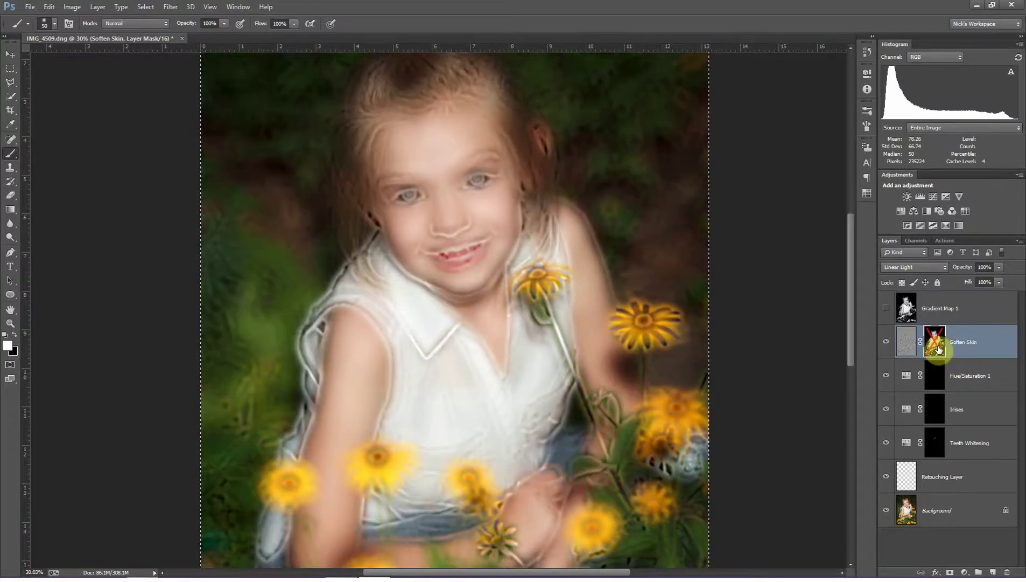
pyautogui.keyDown('shift'); pyautogui.click(937, 348); pyautogui.keyUp('shift')
pyautogui.keyDown('shift'); pyautogui.click(938, 349); pyautogui.keyUp('shift')
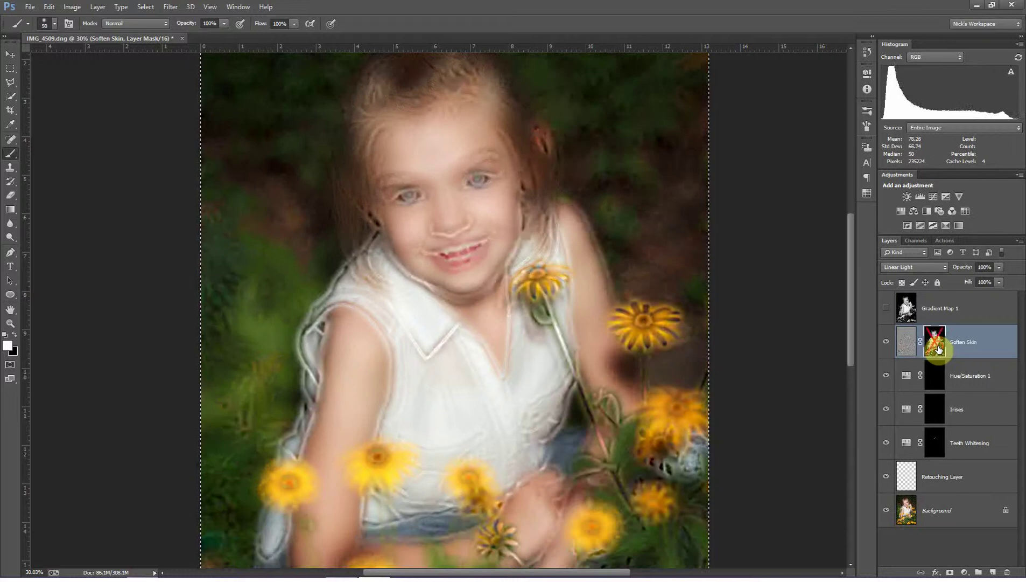
pyautogui.keyDown('shift'); pyautogui.click(937, 349); pyautogui.keyUp('shift')
pyautogui.keyDown('shift'); pyautogui.click(938, 348); pyautogui.keyUp('shift')
pyautogui.keyDown('shift'); pyautogui.click(938, 348); pyautogui.keyUp('shift')
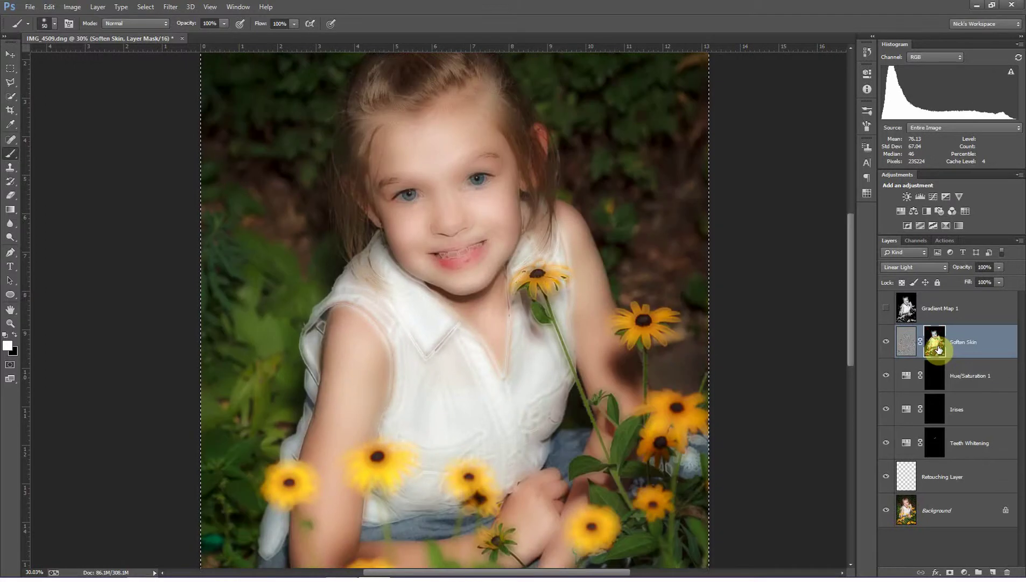
pyautogui.keyDown('shift'); pyautogui.click(937, 349); pyautogui.keyUp('shift')
pyautogui.keyDown('shift'); pyautogui.click(938, 348); pyautogui.keyUp('shift')
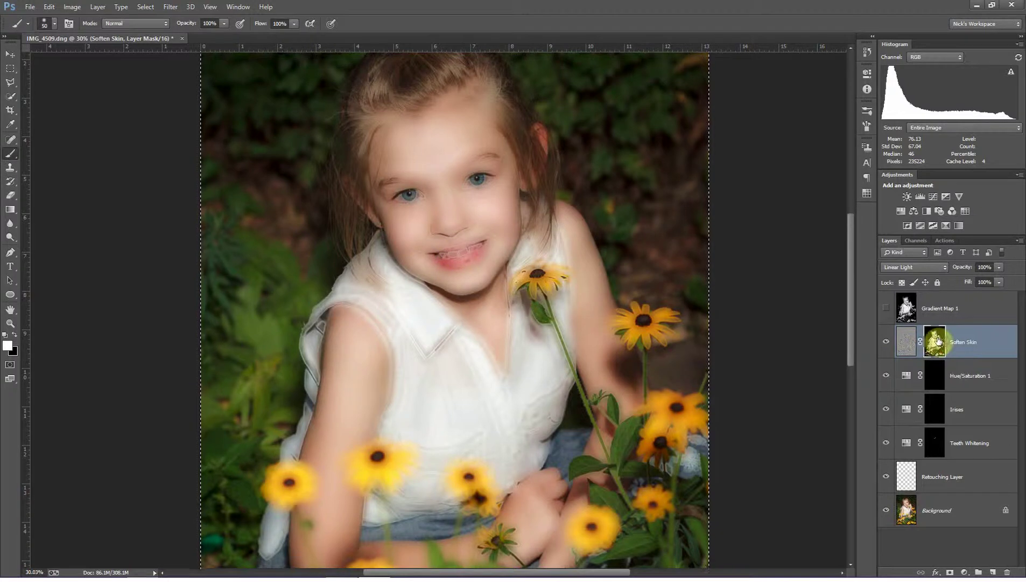
pyautogui.keyDown('shift'); pyautogui.click(934, 341); pyautogui.keyUp('shift')
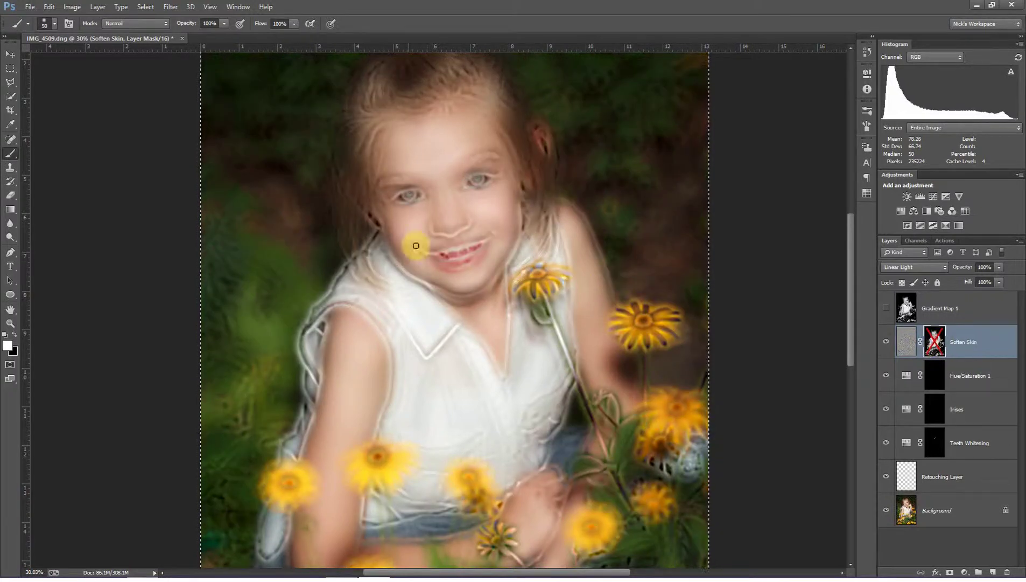
pyautogui.keyDown('shift'); pyautogui.click(935, 344); pyautogui.keyUp('shift')
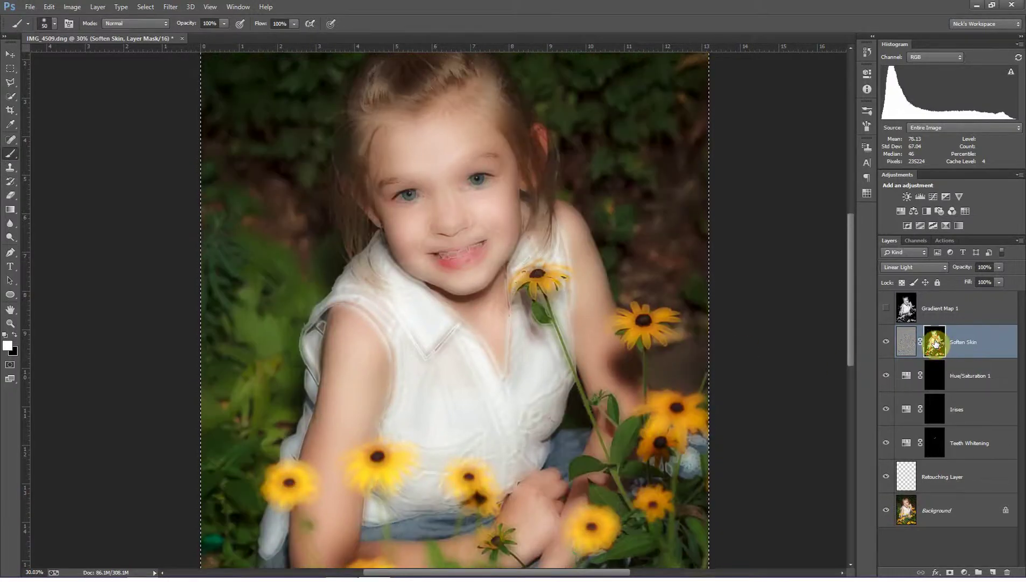
pyautogui.keyDown('shift'); pyautogui.click(928, 339); pyautogui.keyUp('shift')
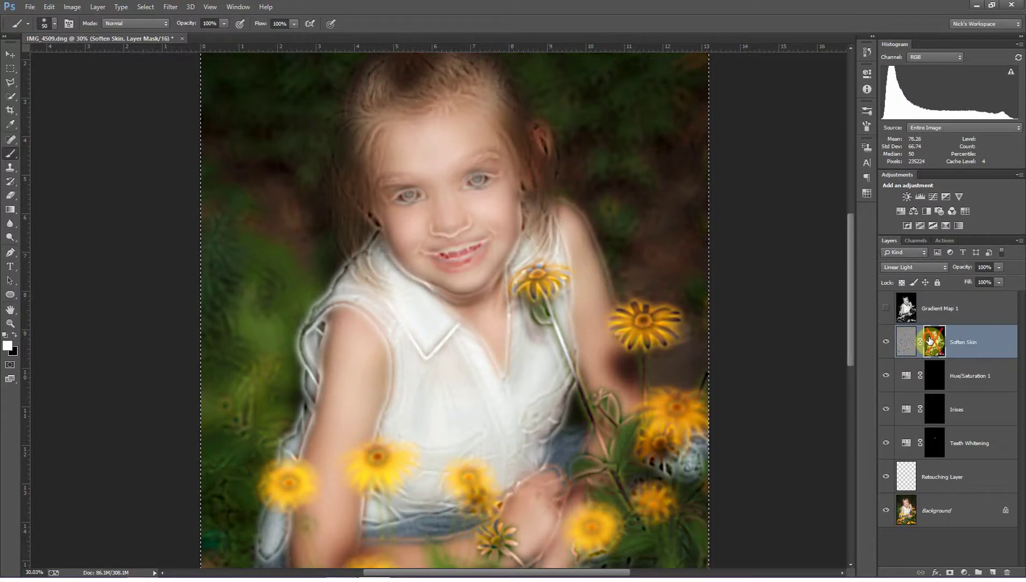
pyautogui.keyDown('shift'); pyautogui.click(929, 340); pyautogui.keyUp('shift')
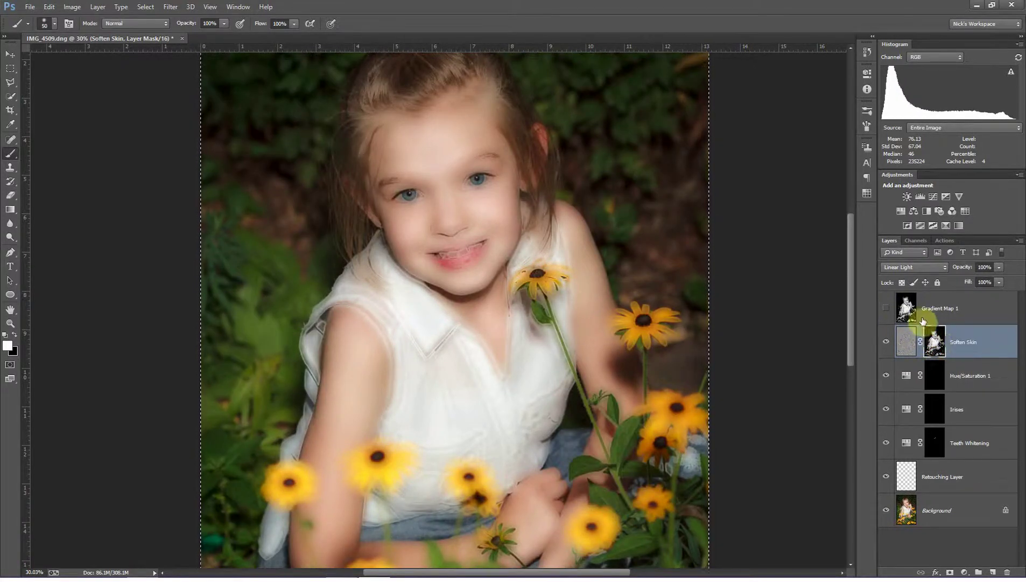
# - Delete the hidden Gradient Map 1 layer
pyautogui.click(939, 308)
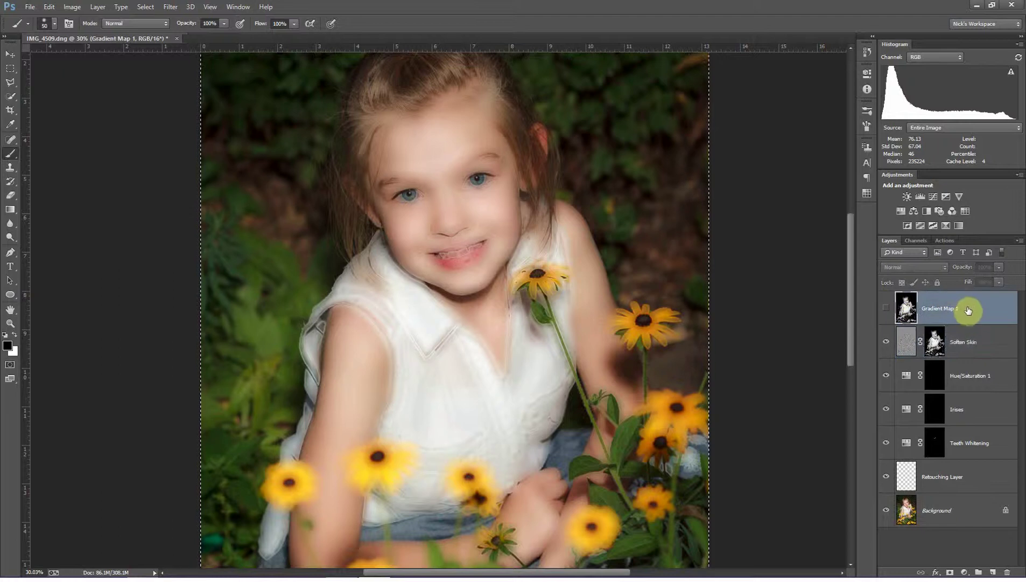
pyautogui.moveTo(970, 309); pyautogui.dragTo(1008, 571)
# - Apply the Soften Skin layer's mask permanently to its pixels
pyautogui.click(934, 310)
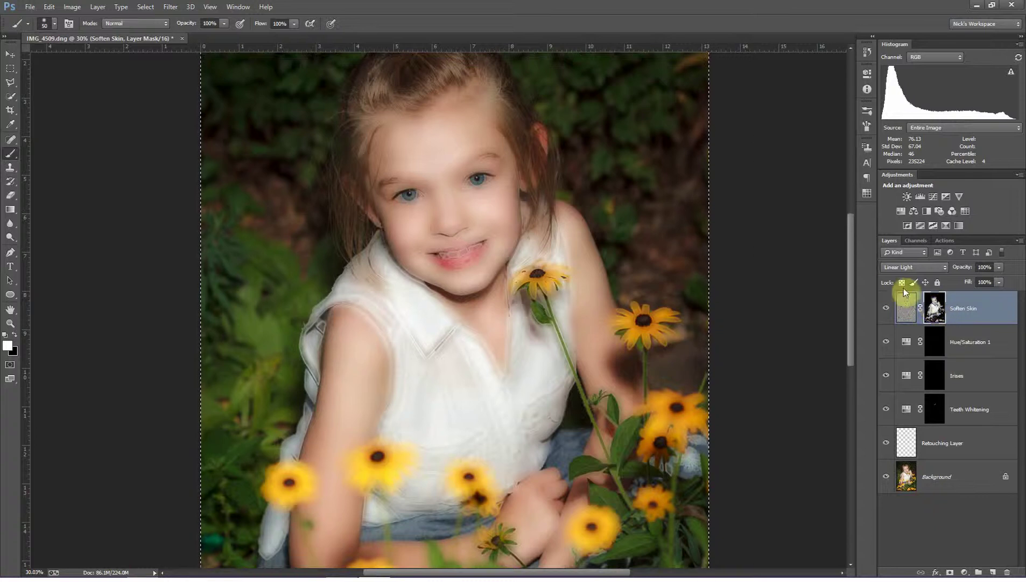
pyautogui.rightClick(955, 306)
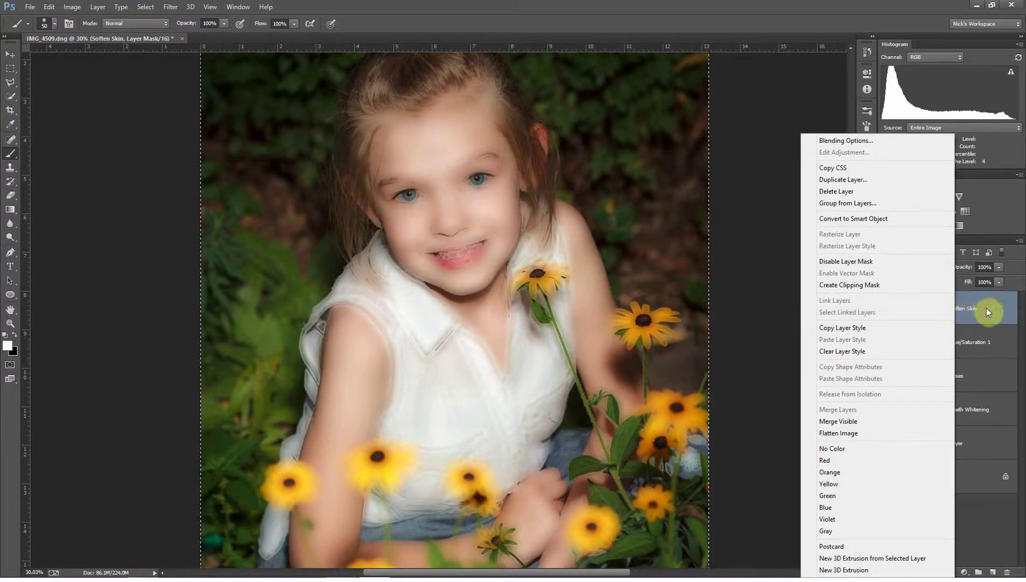
pyautogui.click(985, 307)
pyautogui.rightClick(931, 304)
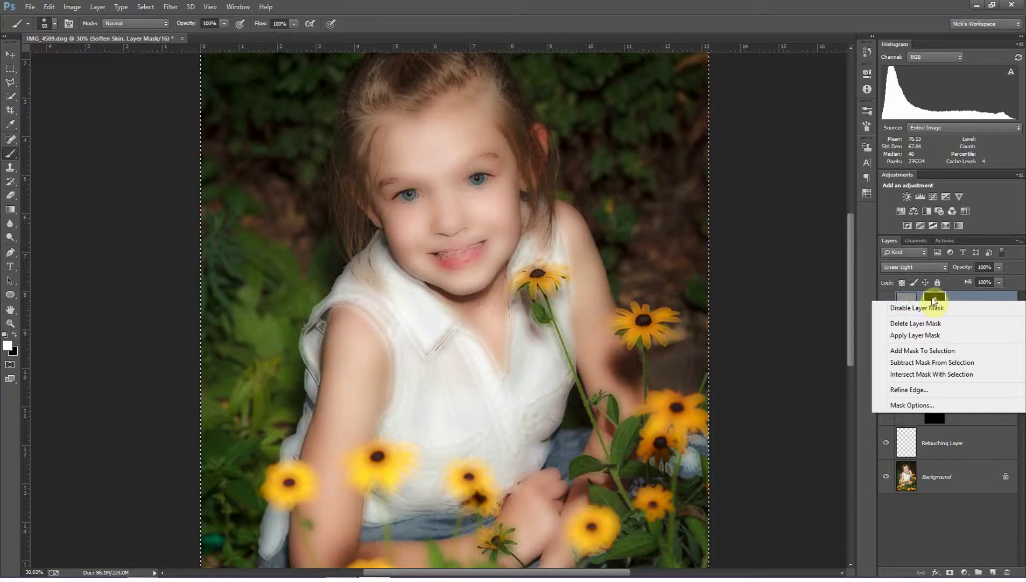
pyautogui.click(931, 336)
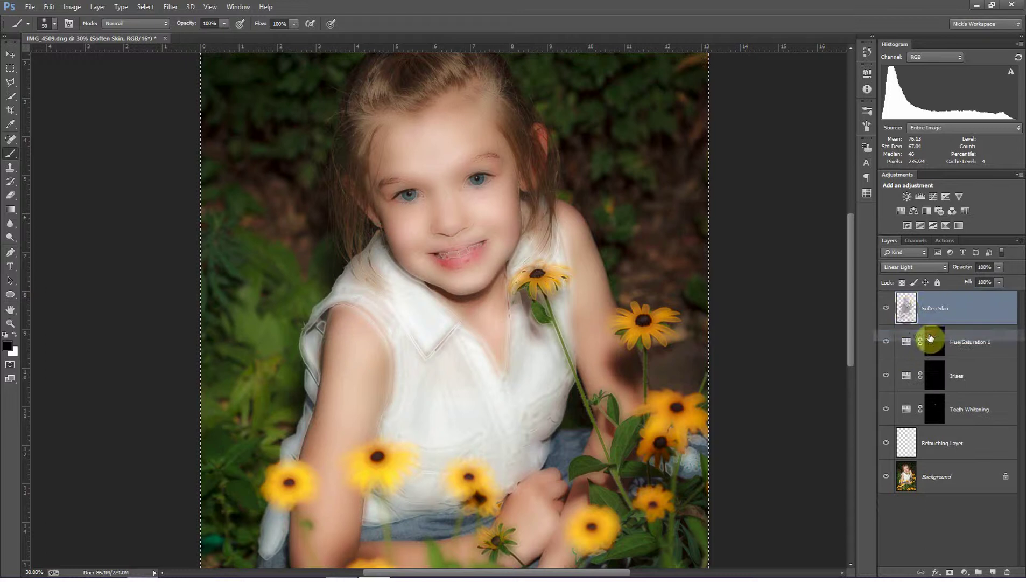
# - View the Soften Skin layer by itself and bring all the other layers back into view
pyautogui.click(885, 308)
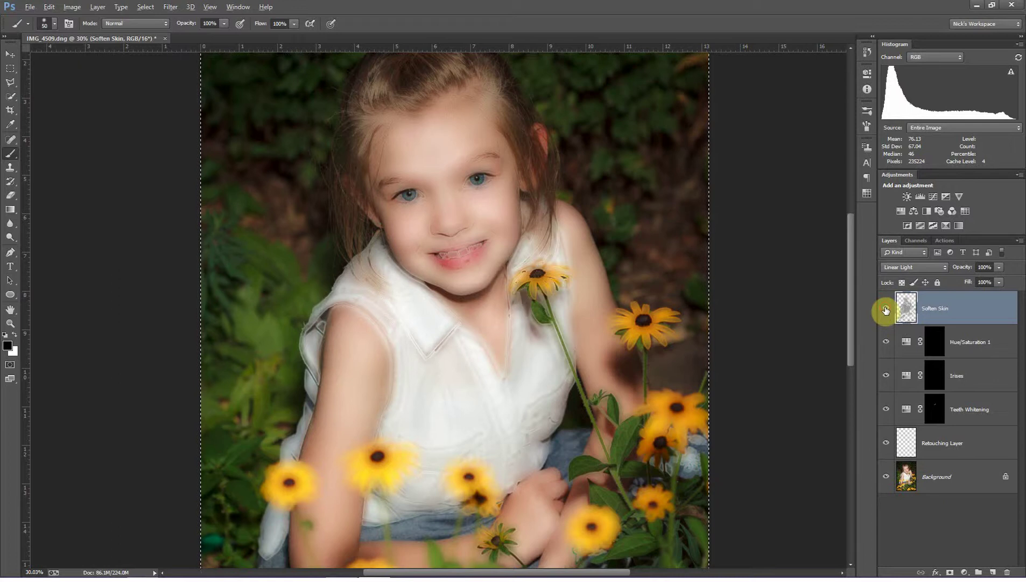
pyautogui.keyDown('alt'); pyautogui.click(885, 309); pyautogui.keyUp('alt')
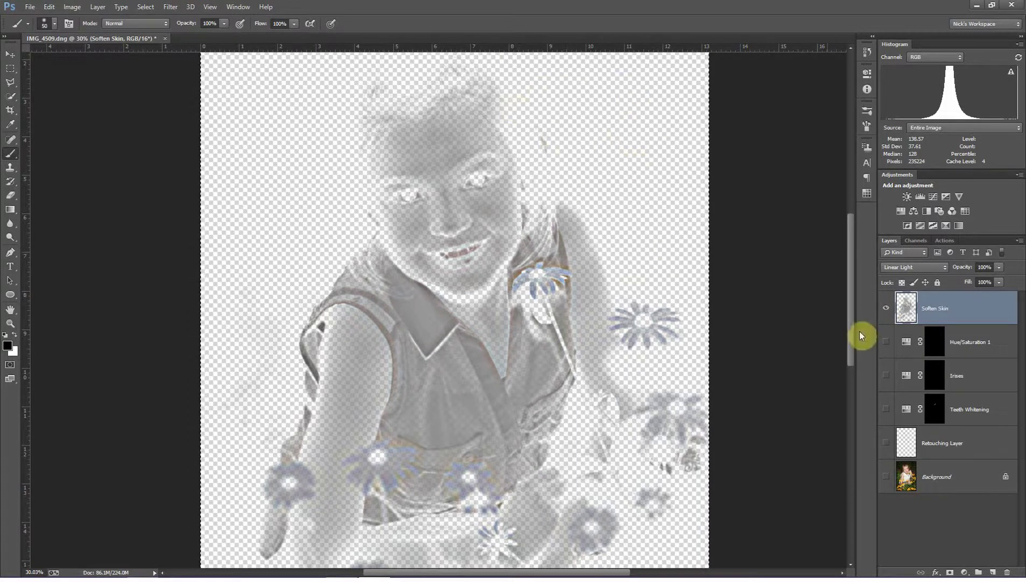
pyautogui.keyDown('alt'); pyautogui.click(886, 311); pyautogui.keyUp('alt')
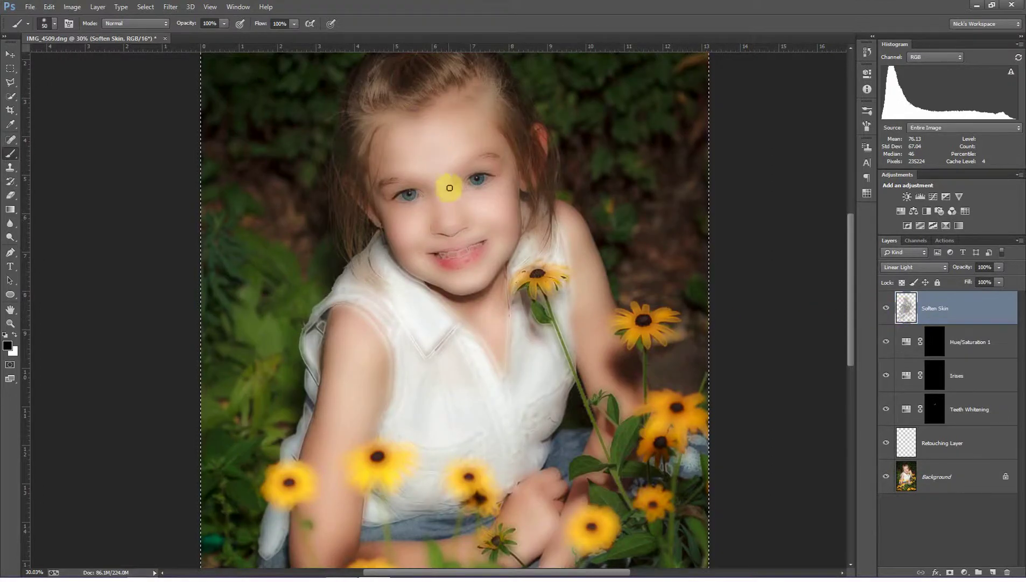
pyautogui.click(951, 572)
pyautogui.press('x')
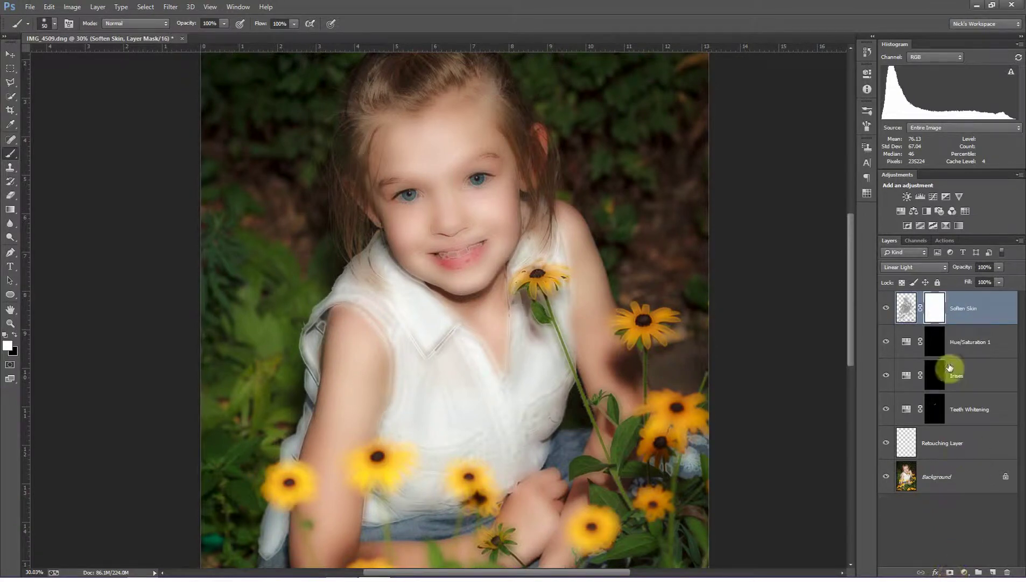
pyautogui.moveTo(935, 307); pyautogui.dragTo(1006, 571)
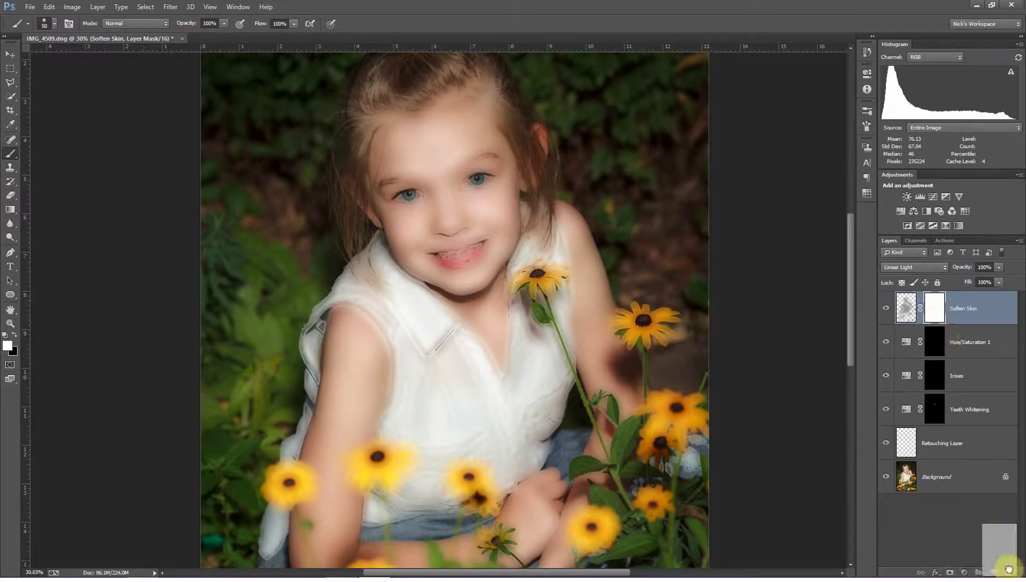
pyautogui.click(559, 216)
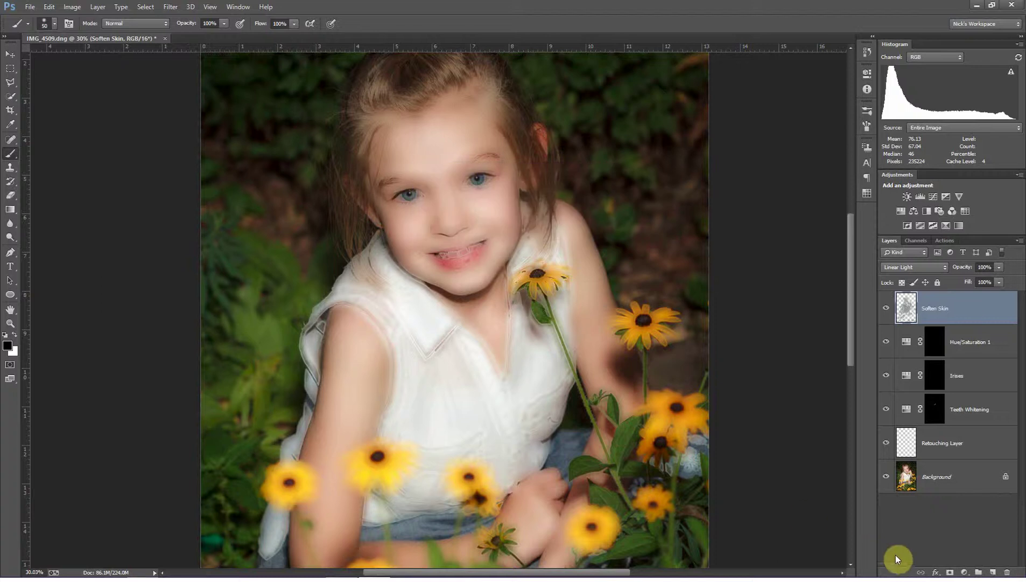
# - Add a black layer mask to the Soften Skin layer and paint white over the girl's facial skin with a 100 px brush
pyautogui.keyDown('alt'); pyautogui.click(949, 572); pyautogui.keyUp('alt')
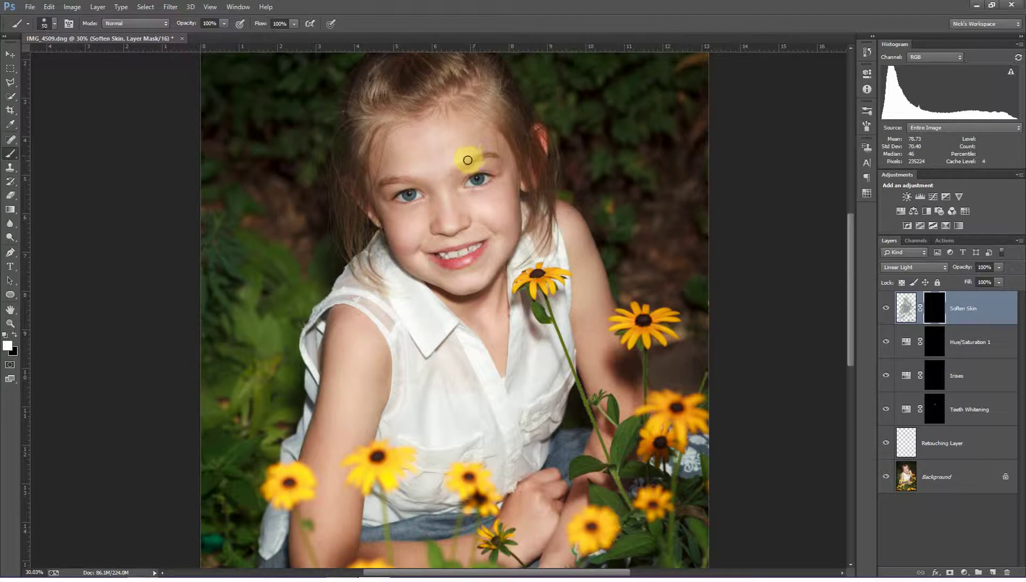
pyautogui.press(']')
pyautogui.press(']')
pyautogui.press(']')
pyautogui.press(']')
pyautogui.press(']')
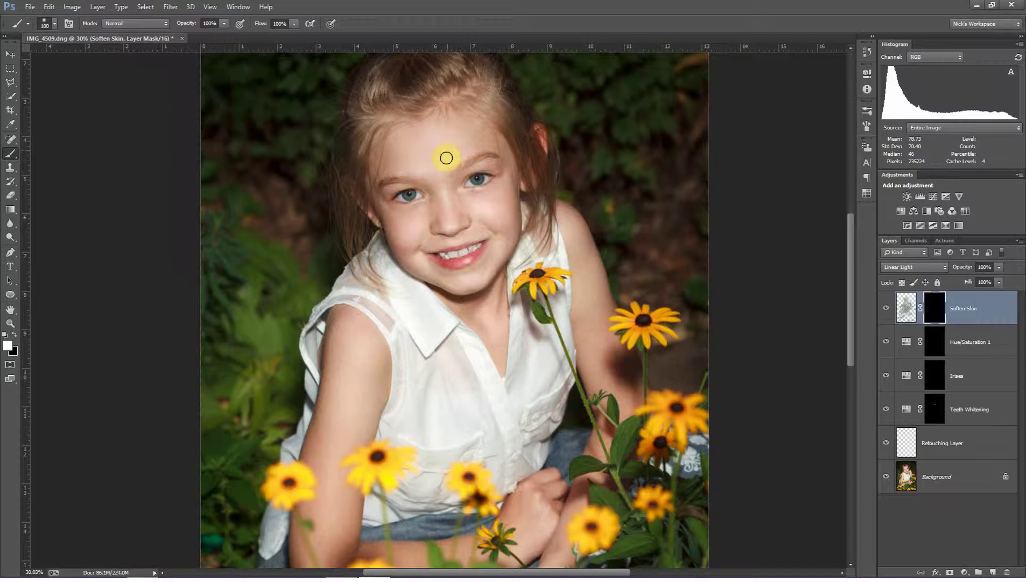
pyautogui.moveTo(423, 214)
pyautogui.mouseDown()
pyautogui.moveTo(389, 218)
pyautogui.moveTo(399, 249)
pyautogui.moveTo(446, 217)
pyautogui.moveTo(476, 221)
pyautogui.moveTo(442, 218)
pyautogui.moveTo(460, 221)
pyautogui.moveTo(471, 197)
pyautogui.moveTo(509, 189)
pyautogui.moveTo(475, 201)
pyautogui.moveTo(505, 226)
pyautogui.moveTo(496, 199)
pyautogui.moveTo(508, 220)
pyautogui.moveTo(476, 262)
pyautogui.moveTo(504, 247)
pyautogui.moveTo(501, 232)
pyautogui.moveTo(469, 251)
pyautogui.moveTo(505, 262)
pyautogui.moveTo(505, 245)
pyautogui.moveTo(456, 280)
pyautogui.moveTo(409, 259)
pyautogui.moveTo(429, 271)
pyautogui.moveTo(415, 261)
pyautogui.moveTo(429, 238)
pyautogui.moveTo(479, 231)
pyautogui.moveTo(444, 223)
pyautogui.moveTo(496, 194)
pyautogui.moveTo(486, 162)
pyautogui.moveTo(534, 186)
pyautogui.moveTo(437, 205)
pyautogui.moveTo(451, 193)
pyautogui.moveTo(460, 227)
pyautogui.moveTo(456, 211)
pyautogui.moveTo(408, 203)
pyautogui.mouseUp()
# - Lower the Soften Skin layer's opacity to 73%
pyautogui.moveTo(956, 269); pyautogui.dragTo(957, 267)
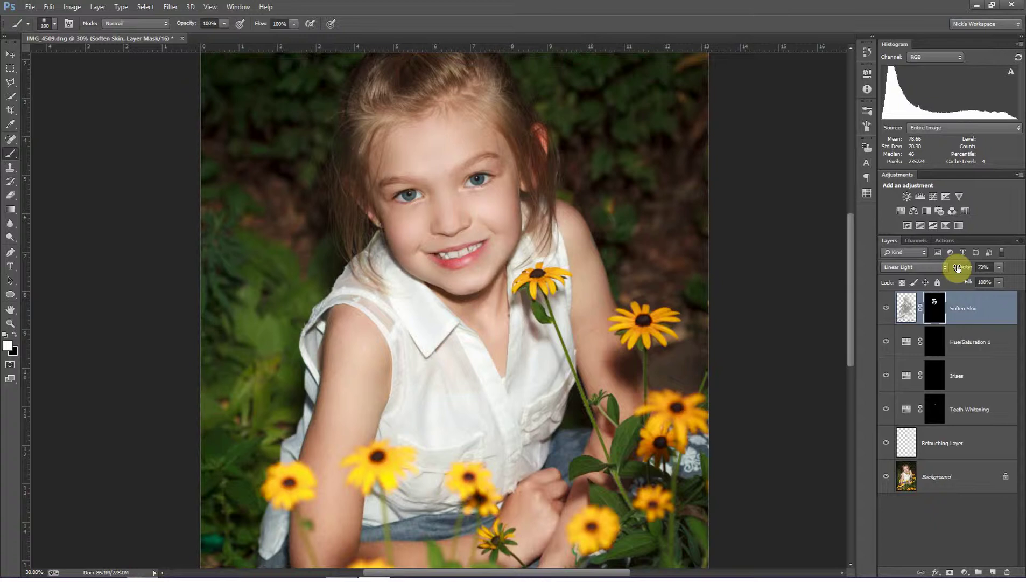